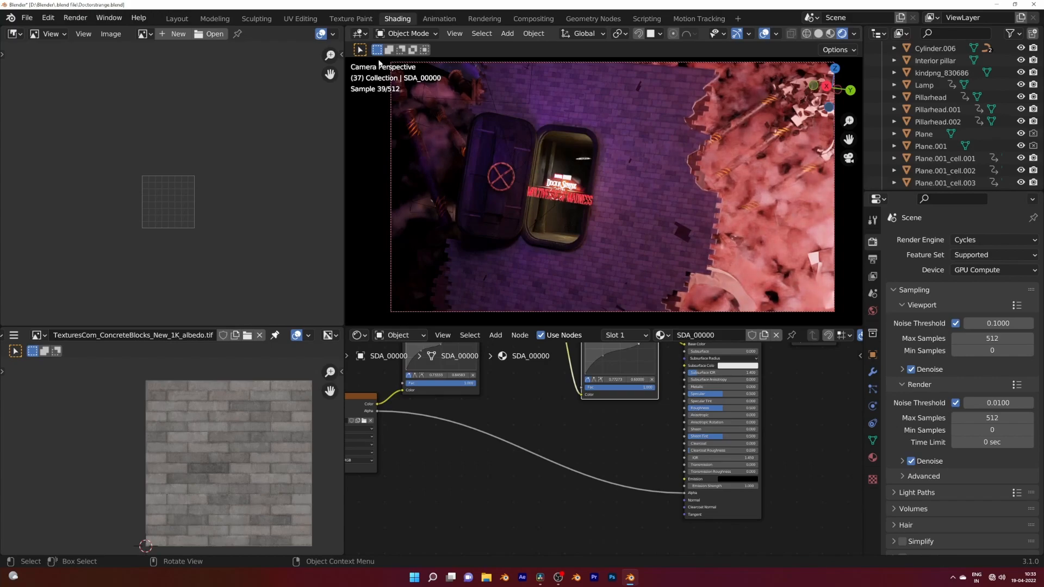
Examine the finished brick-wall portal scene from several angles in rendered and material preview shading
click(177, 18)
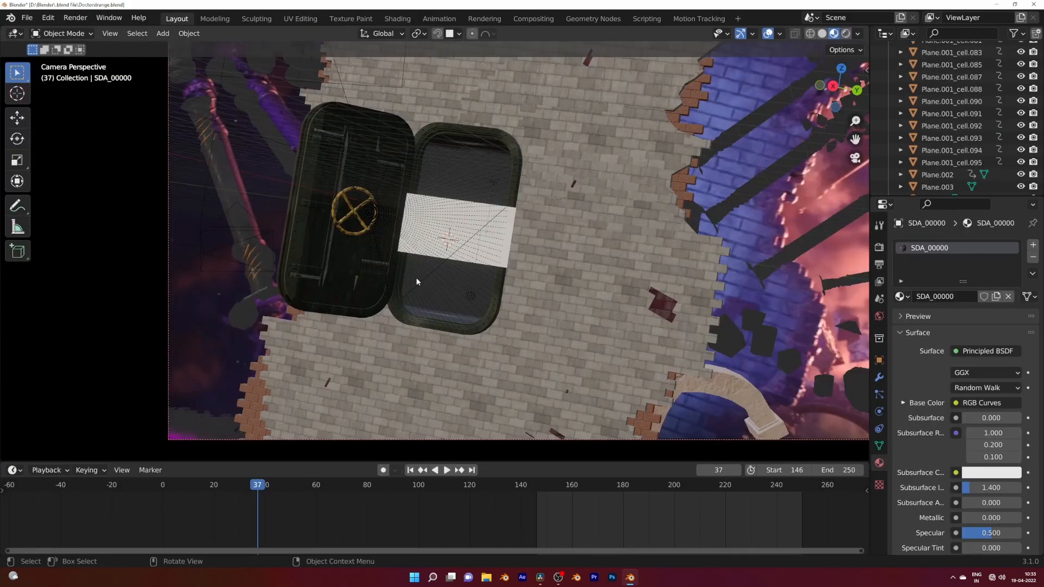
key(z)
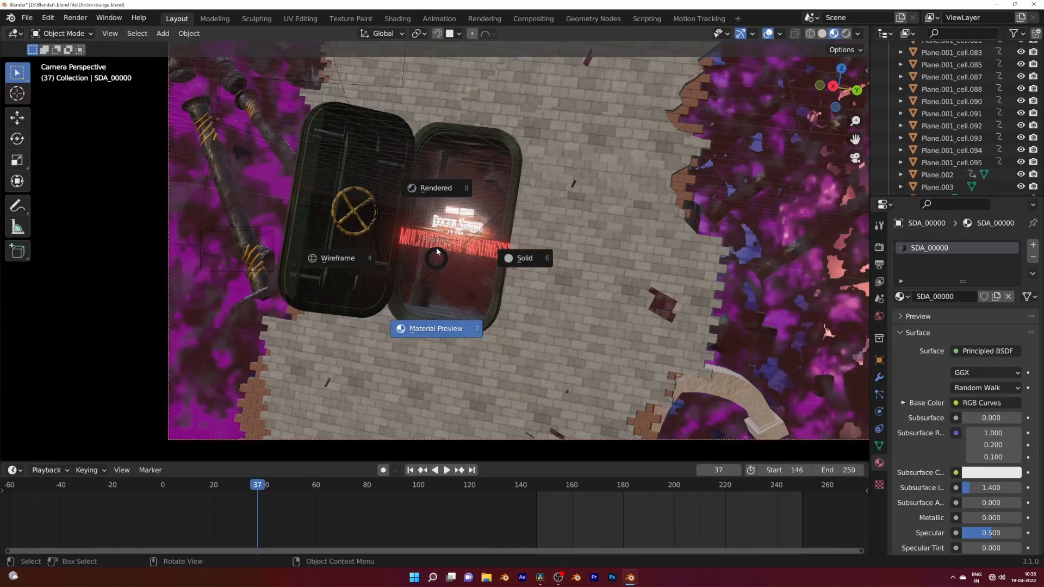
click(436, 238)
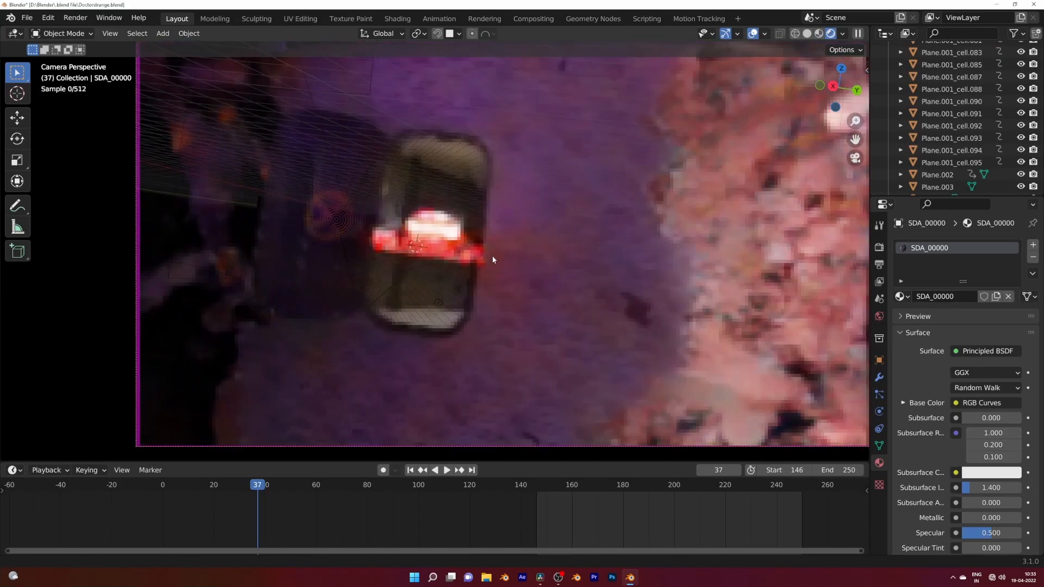
scroll(458, 265, down, 2)
mouse_move(508, 254)
shift+middle_down()
mouse_move(458, 264)
mouse_move(494, 284)
mouse_move(500, 299)
mouse_move(439, 302)
mouse_move(455, 275)
mouse_move(490, 268)
shift+middle_up()
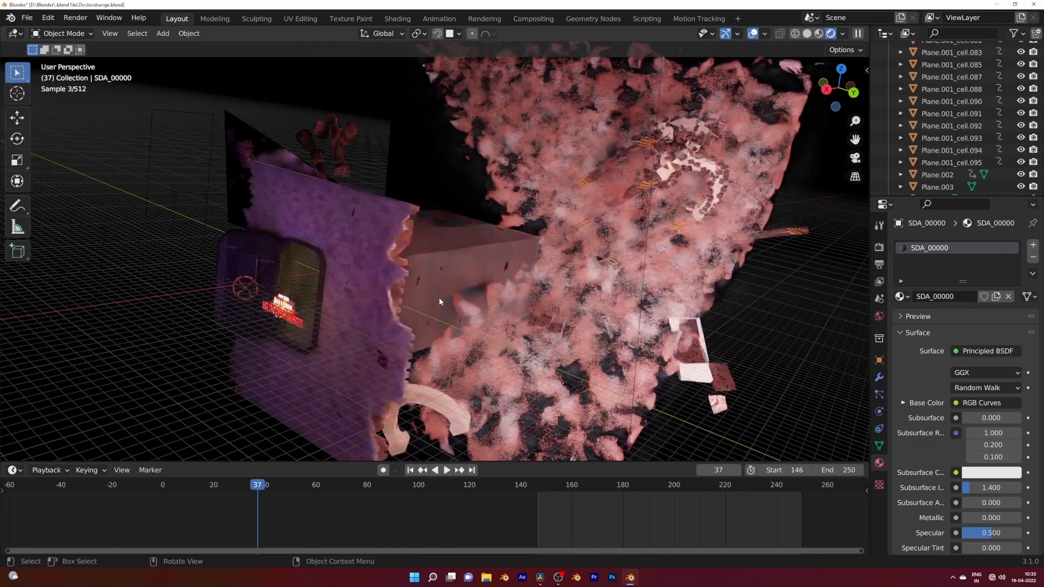
key(z)
click(537, 294)
key(z)
click(517, 305)
mouse_move(517, 306)
middle_down()
mouse_move(485, 344)
mouse_move(576, 335)
middle_up()
key(z)
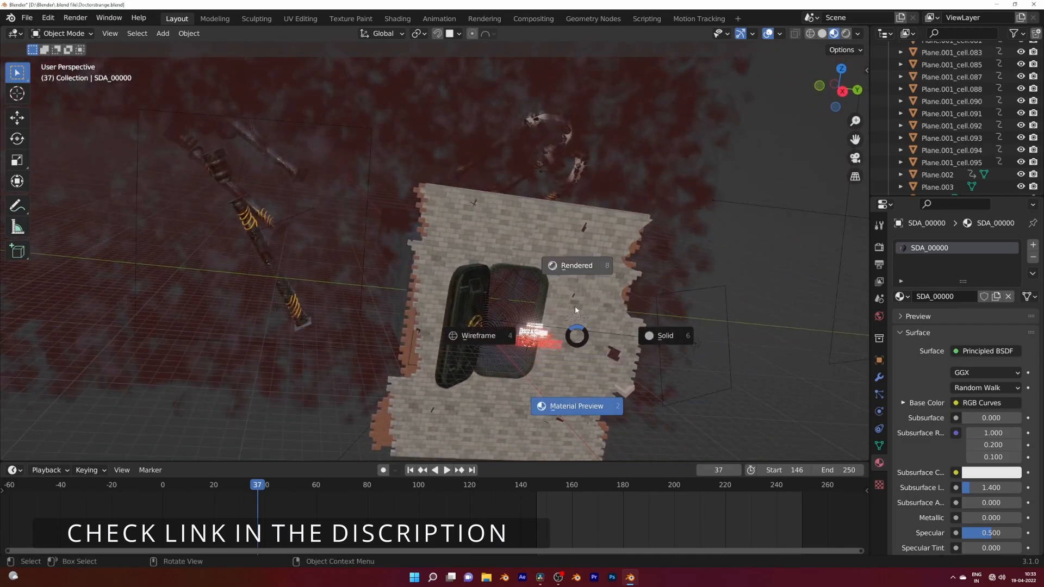
click(575, 305)
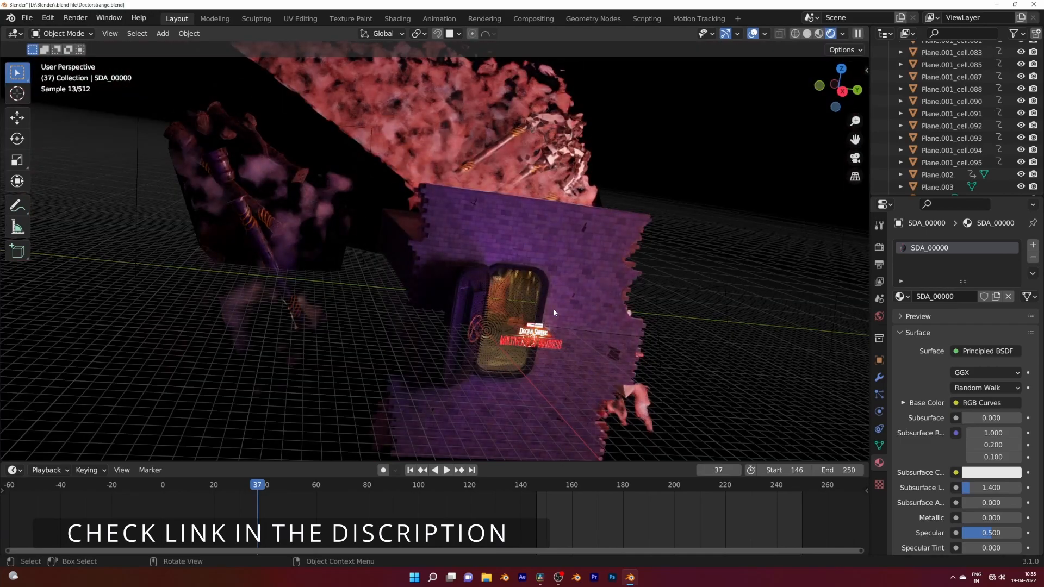
Compare the scene's free orbit view with its camera framing, ending in solid shading
key(KP_0)
middle_drag(553, 308, 502, 292)
scroll(461, 325, up, 4)
scroll(513, 306, down, 6)
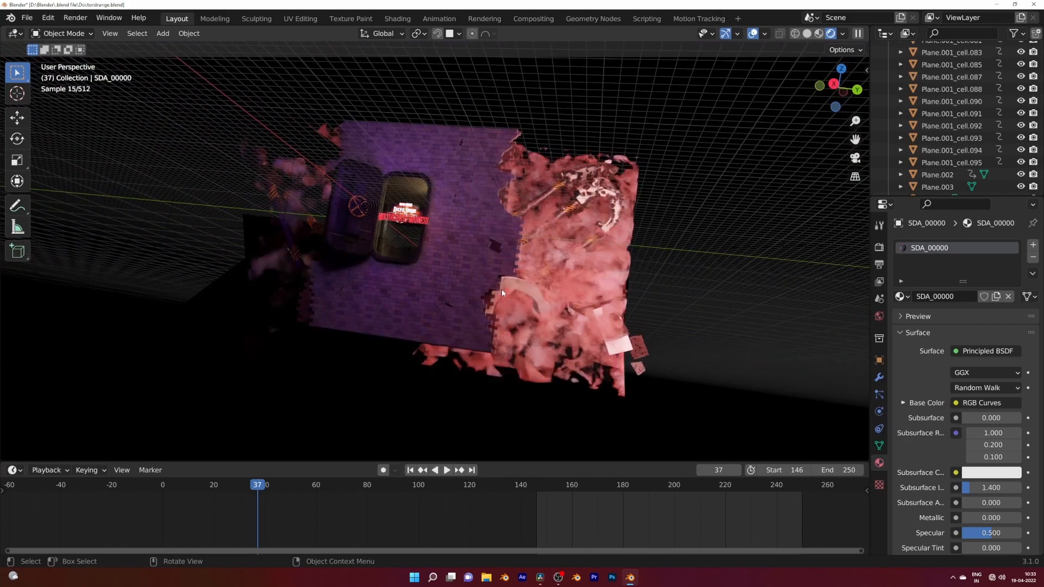
key(KP_0)
scroll(502, 288, down, 3)
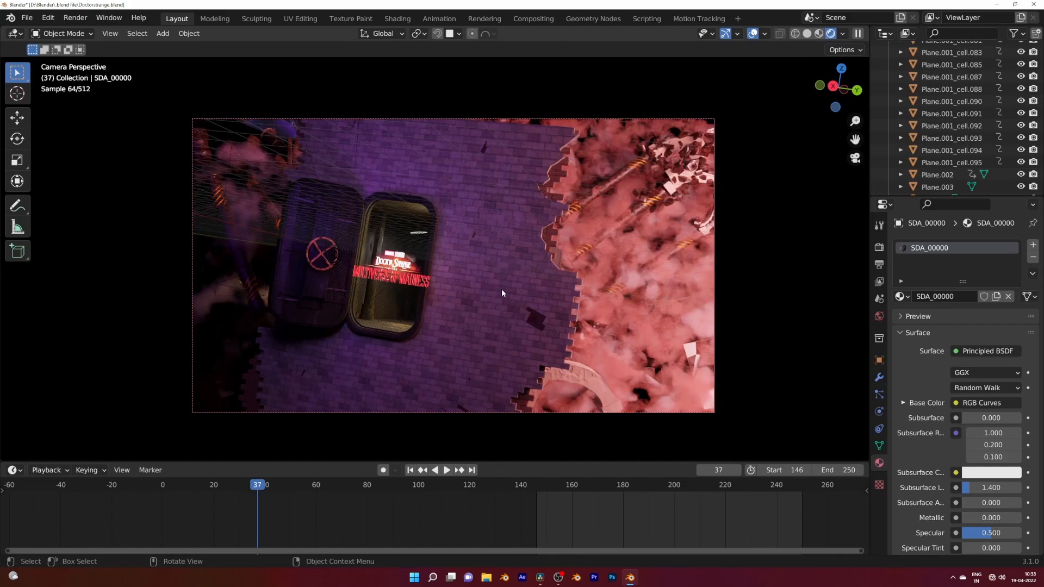
key(z)
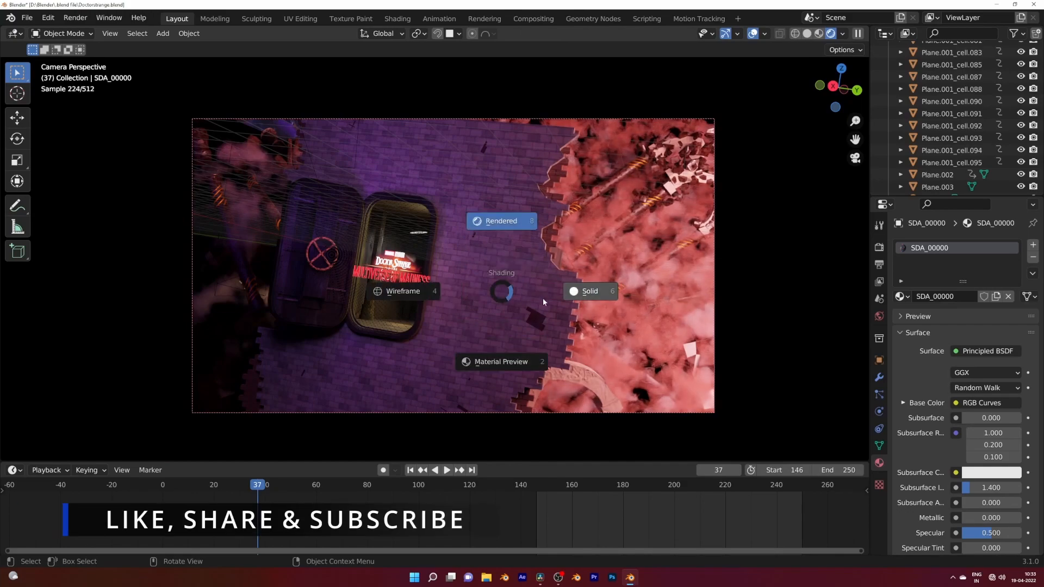
click(543, 302)
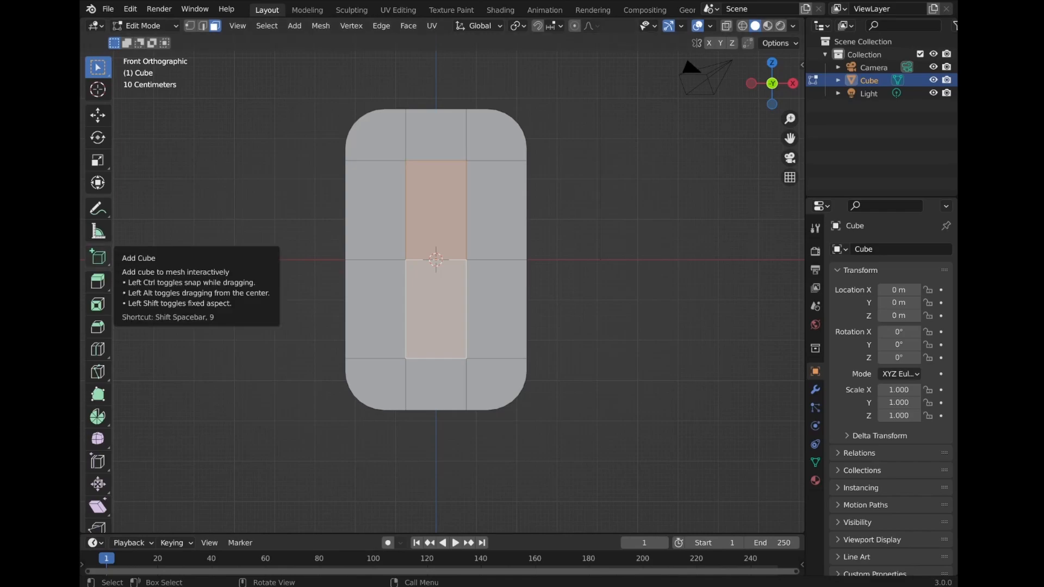
Cut horizontal edges across the top and bottom middle faces of the rounded front panel
click(461, 147)
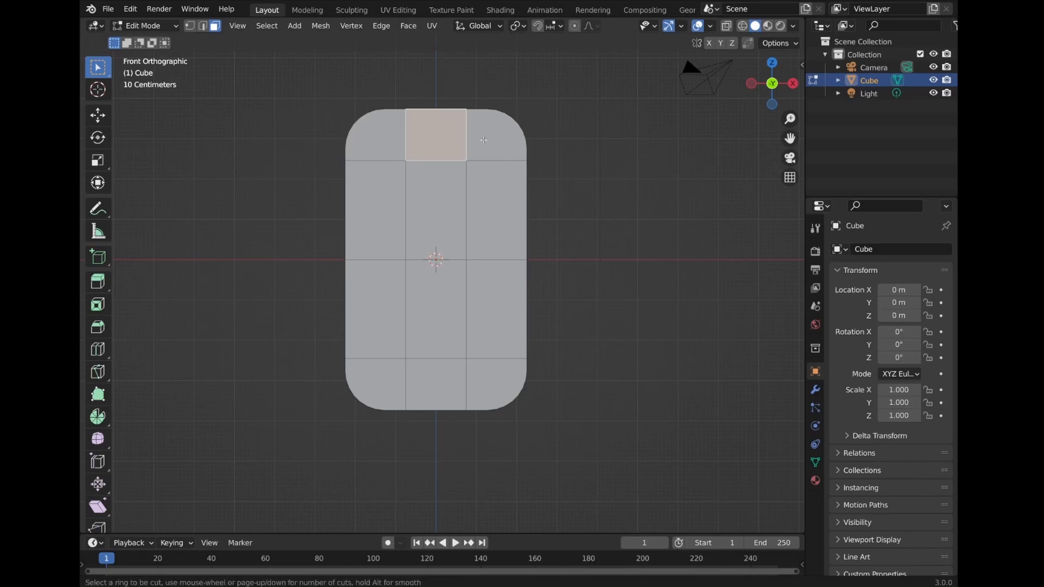
click(480, 142)
click(462, 158)
key(ctrl+z)
key(ctrl+r)
double_click(468, 146)
key(ctrl+r)
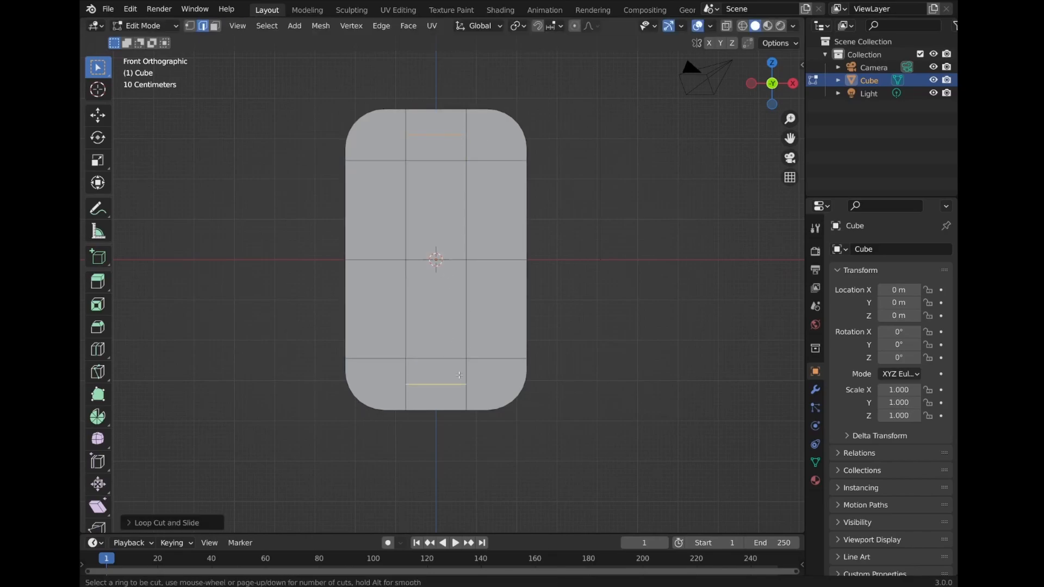
click(451, 371)
Select the four faces of the panel's central vertical strip and extrude them slightly
shift+click(449, 315)
shift+click(447, 218)
shift+click(451, 150)
middle_drag(589, 211, 620, 224)
key(e)
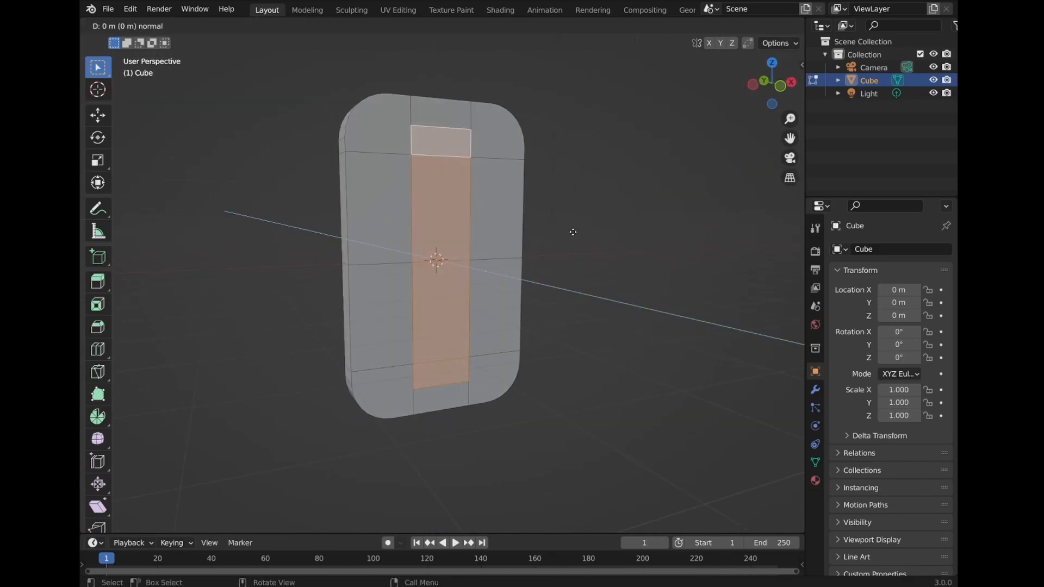
click(556, 237)
Extrude the two large middle faces of the central strip further out from the panel
middle_drag(544, 239, 530, 245)
click(450, 188)
shift+click(450, 320)
key(e)
click(558, 250)
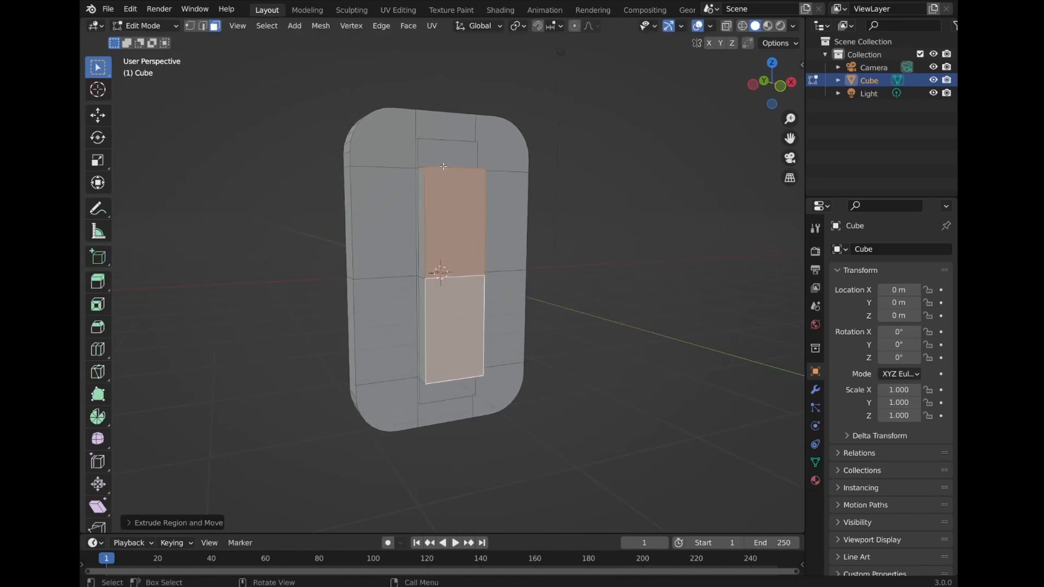
Build triangular side faces at the raised strip's upper end from its corner vertices
scroll(446, 165, up, 3)
middle_drag(438, 215, 469, 234)
key(1)
click(462, 190)
middle_drag(525, 158, 537, 183)
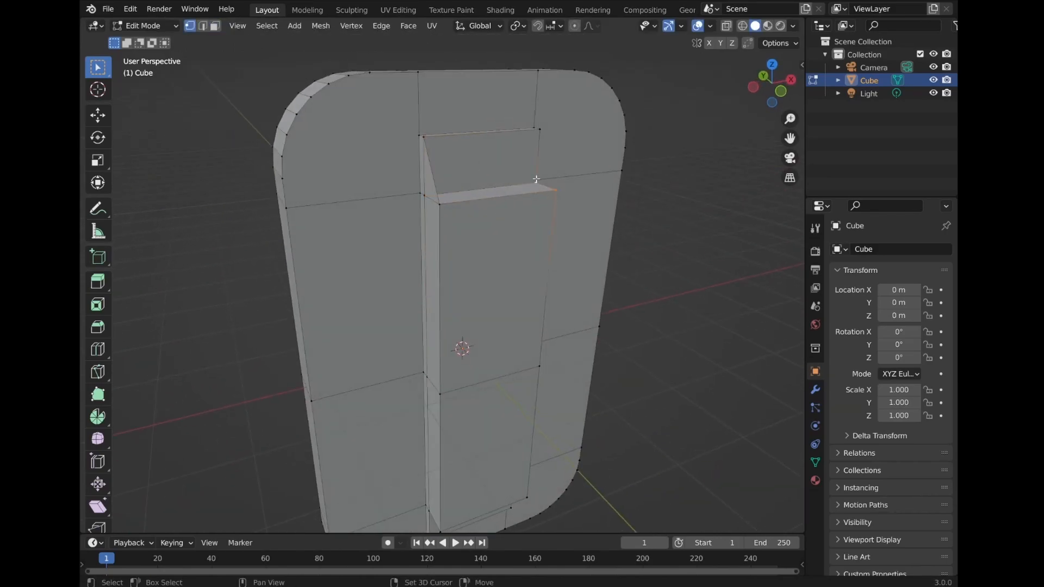
Select the triangular side faces at both ends of the strip and extrude them along their normals by about 0.11 m
middle_drag(527, 283, 477, 432)
key(3)
middle_drag(424, 458, 492, 452)
shift+click(393, 456)
shift+middle_drag(402, 337, 407, 452)
shift+click(422, 184)
middle_drag(462, 147, 413, 180)
shift+click(503, 173)
key(alt+e)
click(578, 234)
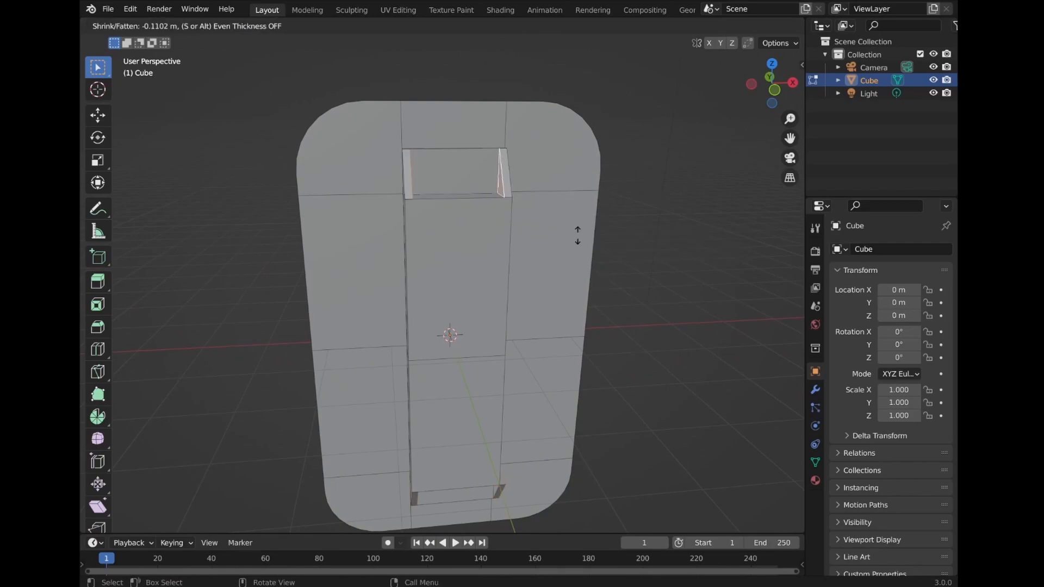
click(577, 234)
Select the corner vertices at the raised strip's upper end and close its triangular side gaps
middle_drag(429, 231, 564, 226)
scroll(564, 226, up, 3)
shift+middle_drag(396, 235, 431, 276)
key(1)
click(392, 210)
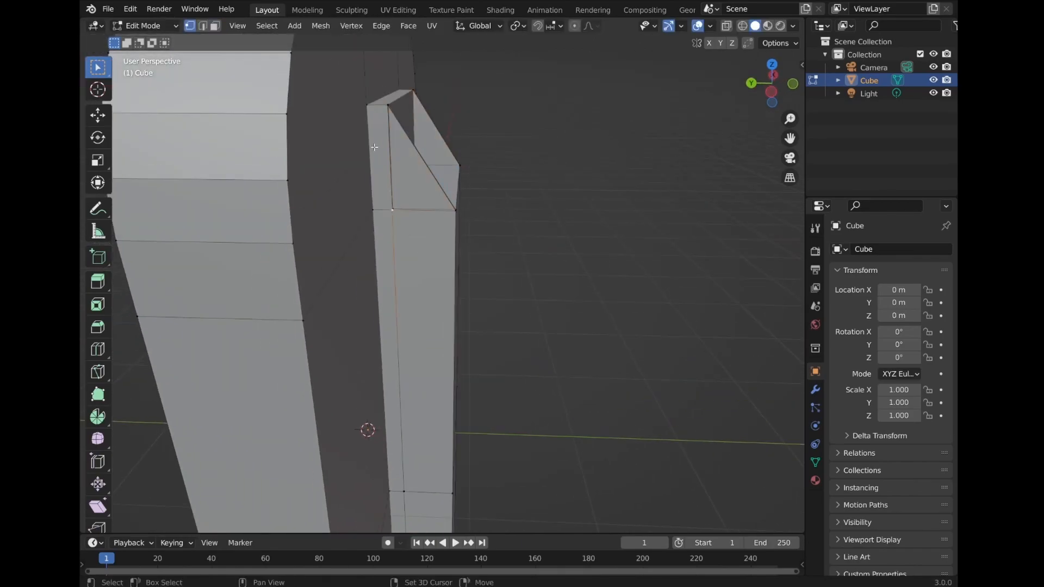
middle_drag(450, 197, 411, 215)
scroll(449, 259, up, 1)
shift+click(450, 251)
middle_drag(450, 250, 359, 190)
shift+click(547, 236)
Close the triangular side gap at the raised strip's lower end using its corner vertices
shift+middle_drag(558, 383, 562, 98)
scroll(536, 415, up, 1)
middle_drag(537, 415, 429, 326)
scroll(435, 381, up, 3)
shift+middle_drag(429, 419, 350, 380)
shift+click(501, 364)
middle_drag(501, 363, 468, 328)
scroll(399, 333, down, 8)
key(Tab)
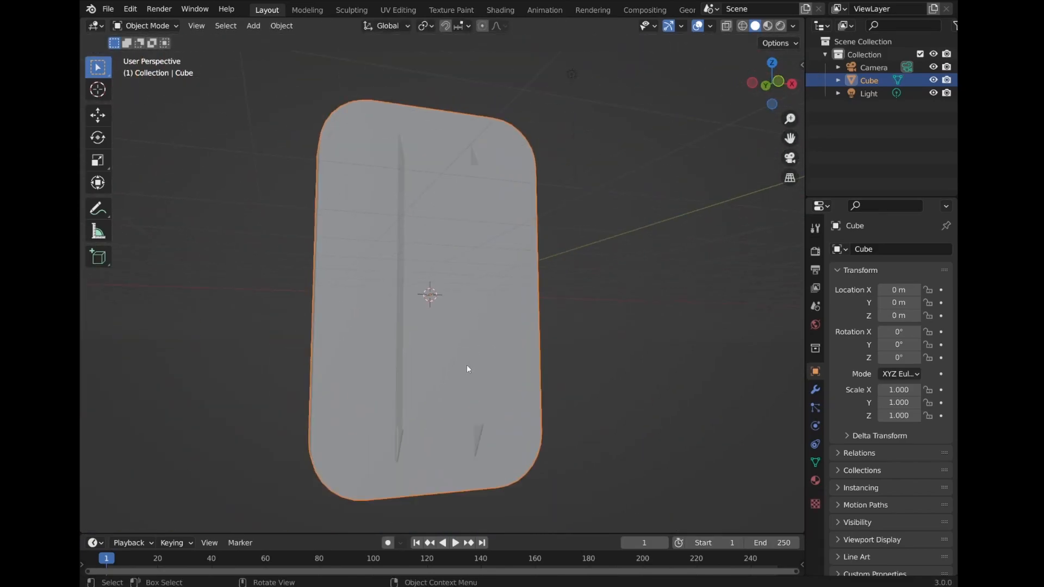
Delete the triangular outer face at one lower corner of the raised strip
scroll(473, 349, up, 5)
key(Tab)
scroll(544, 343, up, 3)
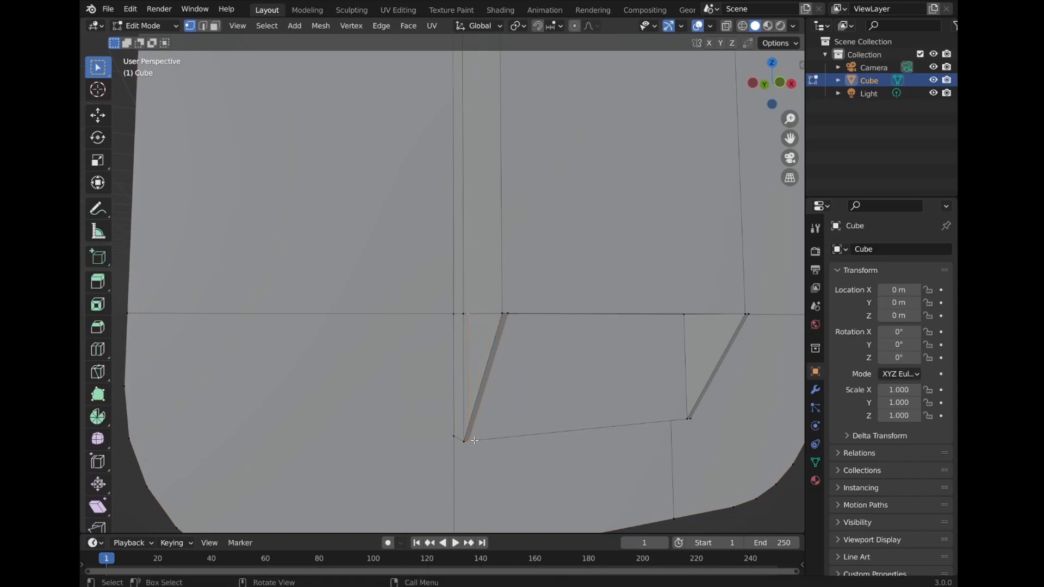
middle_drag(531, 329, 548, 372)
middle_drag(590, 419, 682, 406)
key(x)
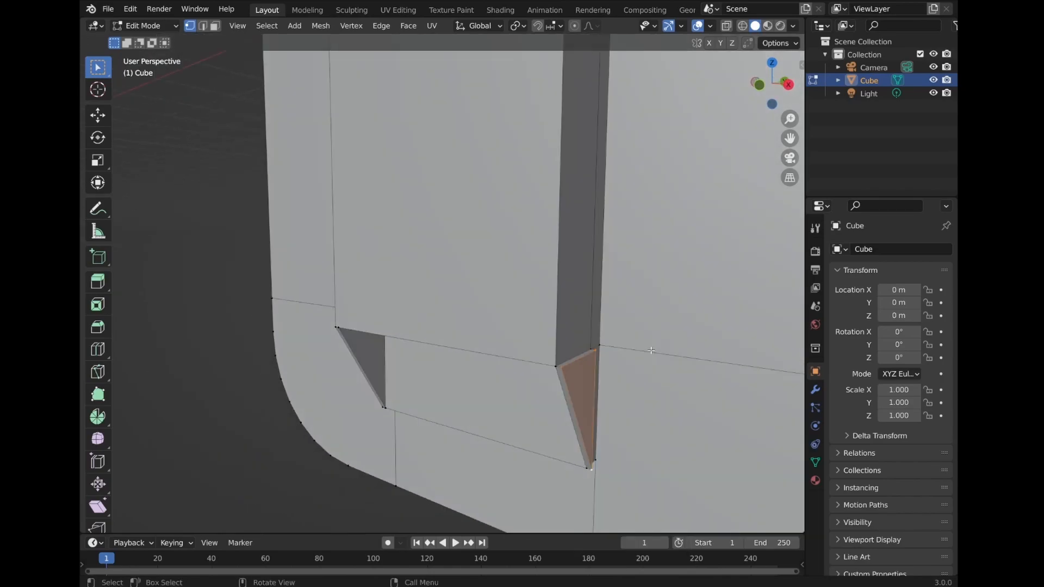
key(x)
click(588, 428)
middle_drag(573, 387, 566, 354)
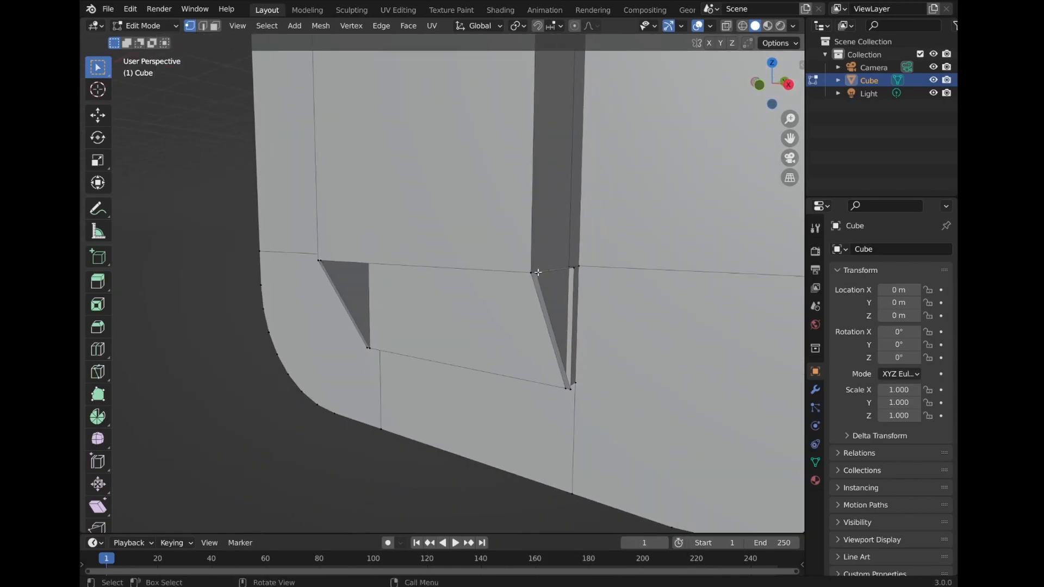
Delete the leftover geometry around the opening at the strip's lower corner
shift+click(574, 269)
key(x)
click(574, 269)
key(x)
click(571, 245)
Extrude the side face at the strip's lower corner to rebuild its thickness
middle_drag(500, 310, 589, 321)
key(3)
middle_drag(613, 280, 573, 357)
key(e)
click(650, 304)
Fill the remaining opening at the strip's lower corner with a face
key(Tab)
scroll(651, 304, down, 6)
scroll(496, 256, up, 5)
middle_drag(497, 256, 446, 266)
key(Tab)
key(1)
click(514, 341)
key(f)
key(Tab)
scroll(523, 161, down, 6)
middle_drag(432, 210, 500, 194)
key(Tab)
key(shift+a)
key(Escape)
key(Tab)
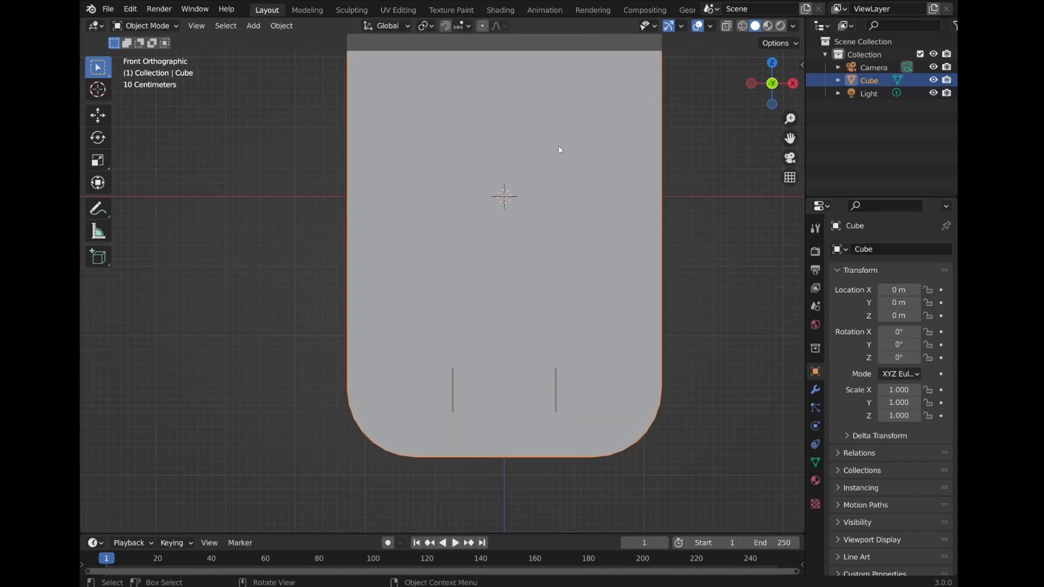
Add a Bezier circle, rotate it 90° around X, and move it along Y in front of the panel to about -1.04 m
key(shift+a)
mouse_move(350, 166)
click(454, 177)
text(rx90)
key(Return)
key(g)
key(y)
click(510, 230)
Select the edge at the centre of the panel's front strip and snap the 3D cursor to it
middle_drag(510, 230, 493, 288)
key(Tab)
key(Tab)
click(498, 196)
key(Tab)
key(2)
click(490, 180)
key(shift+s)
click(503, 256)
key(Tab)
Add a mesh circle at the 3D cursor, rotated 90° around X, scaled down to a small hub, and filled
key(Tab)
key(shift+a)
click(430, 195)
text(rx90)
key(Return)
key(s)
click(478, 193)
key(f)
Extrude the small filled hub circle about 0.03 m and finish editing the mesh
scroll(539, 208, up, 3)
key(e)
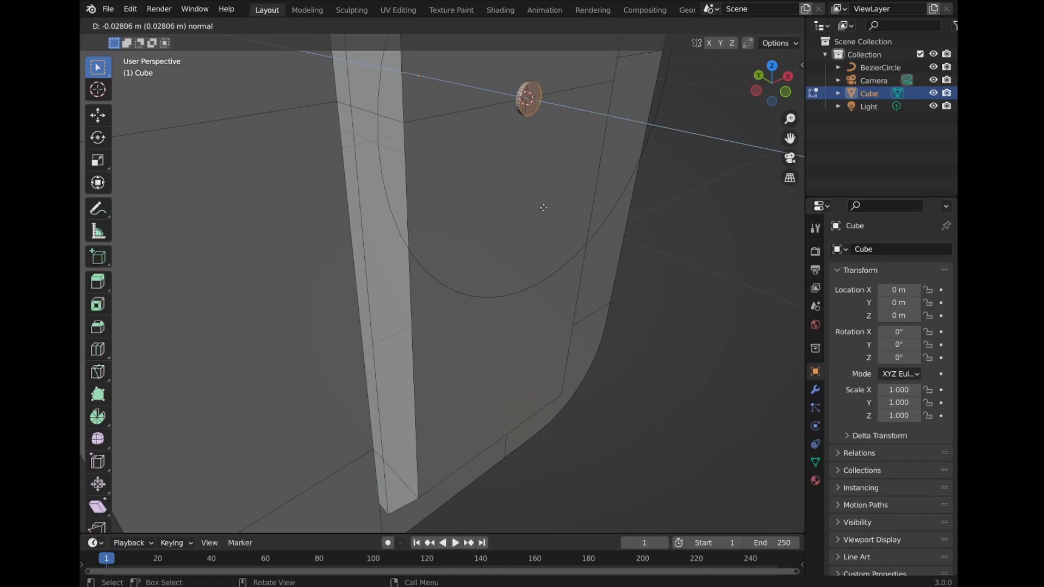
click(543, 204)
key(Tab)
Rotate the Bezier circle's control points 45° around the Y axis
shift+middle_drag(540, 212, 540, 287)
click(517, 362)
key(Tab)
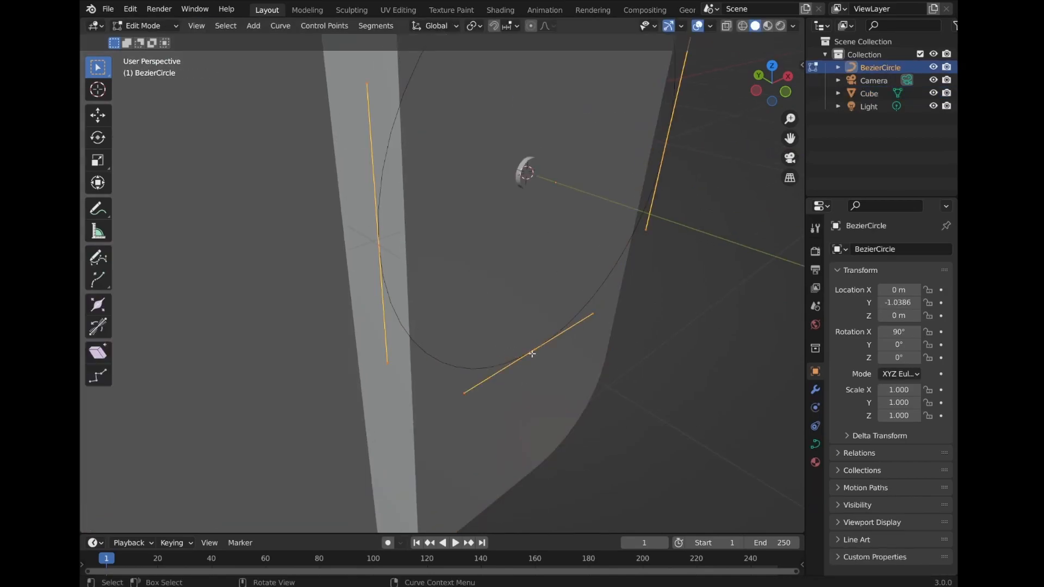
scroll(512, 342, down, 3)
middle_drag(513, 341, 396, 282)
text(ry)
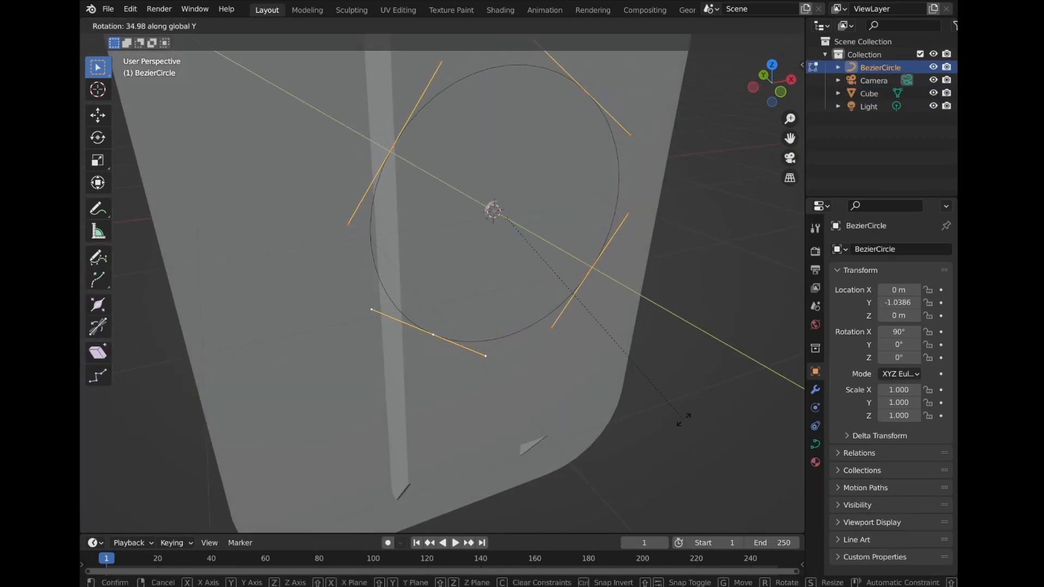
text(45)
key(Return)
Duplicate the circle's upper control point, extrude a spoke from it, and snap the spoke's inner end to the 3D cursor
key(shift+d)
key(Escape)
key(g)
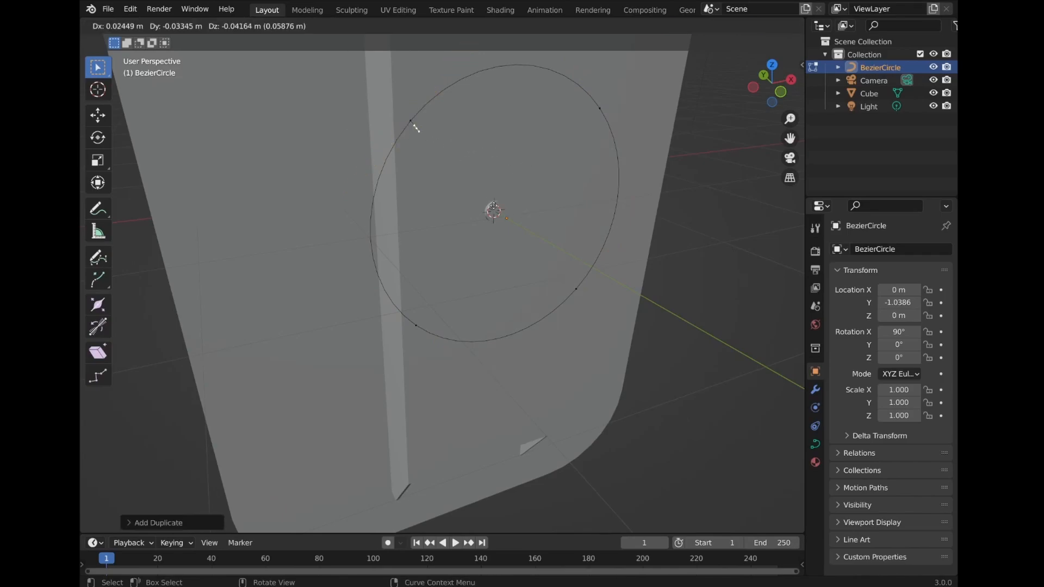
click(531, 248)
key(shift+s)
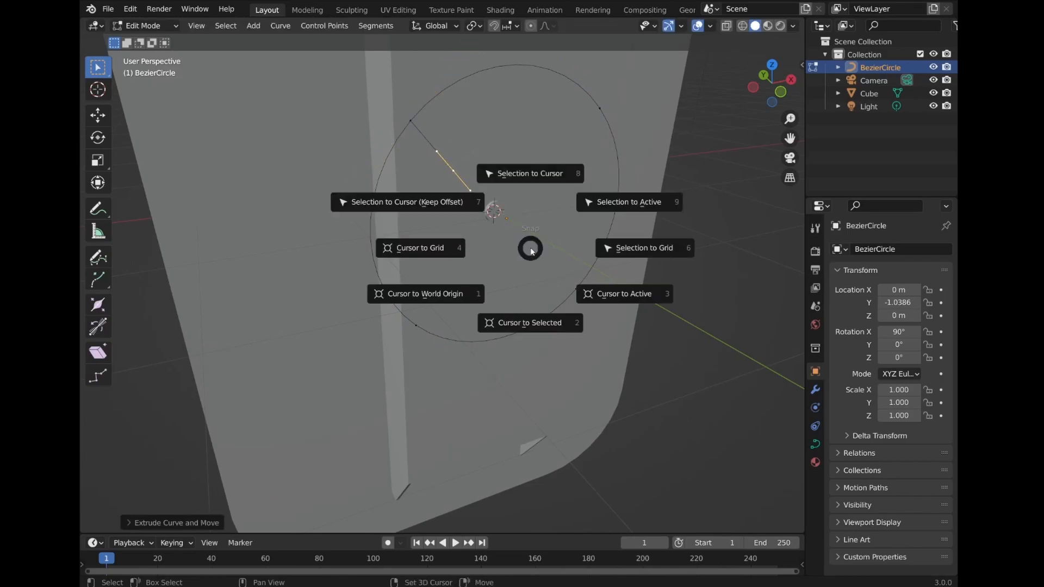
click(538, 182)
Set the pivot point to 3D Cursor and rotate a duplicate spoke around Y to meet the neighbouring control point
key(r)
key(Escape)
click(473, 25)
click(500, 53)
key(r)
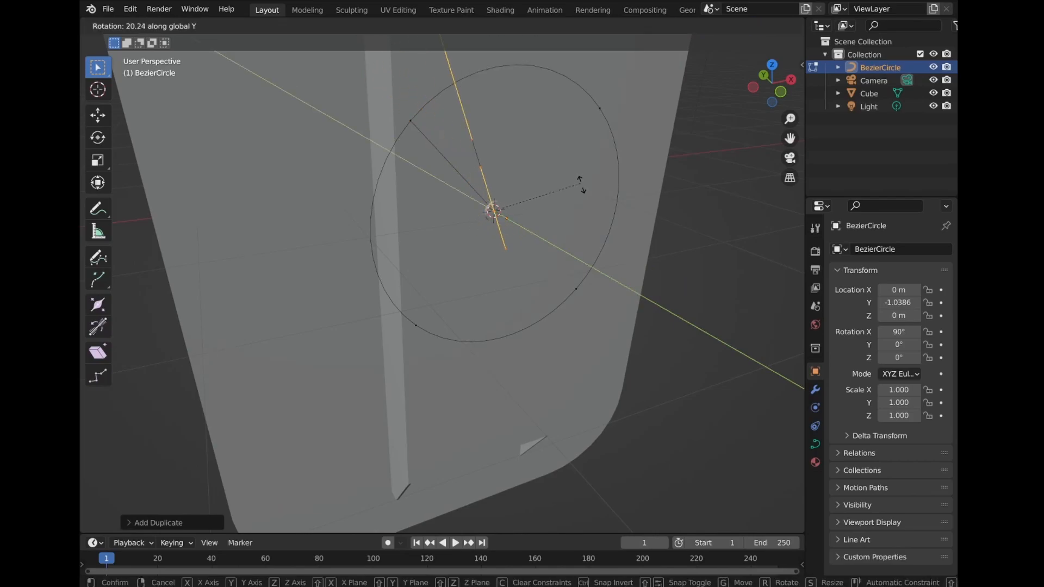
click(582, 224)
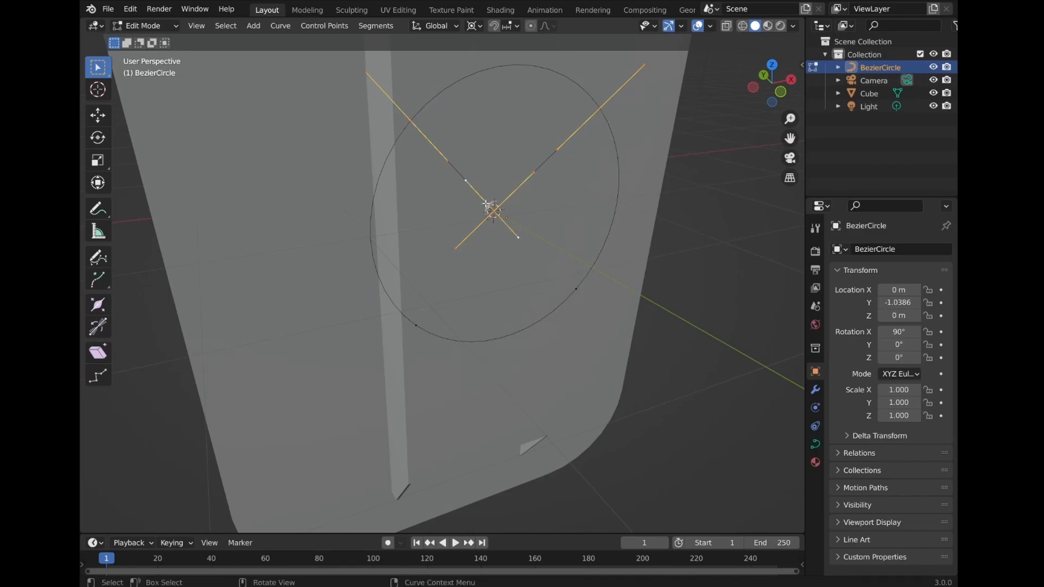
Duplicate the selected spokes and rotate the copies around the Y axis to fill the wheel's remaining spoke positions
key(shift+d)
key(r)
key(y)
key(Return)
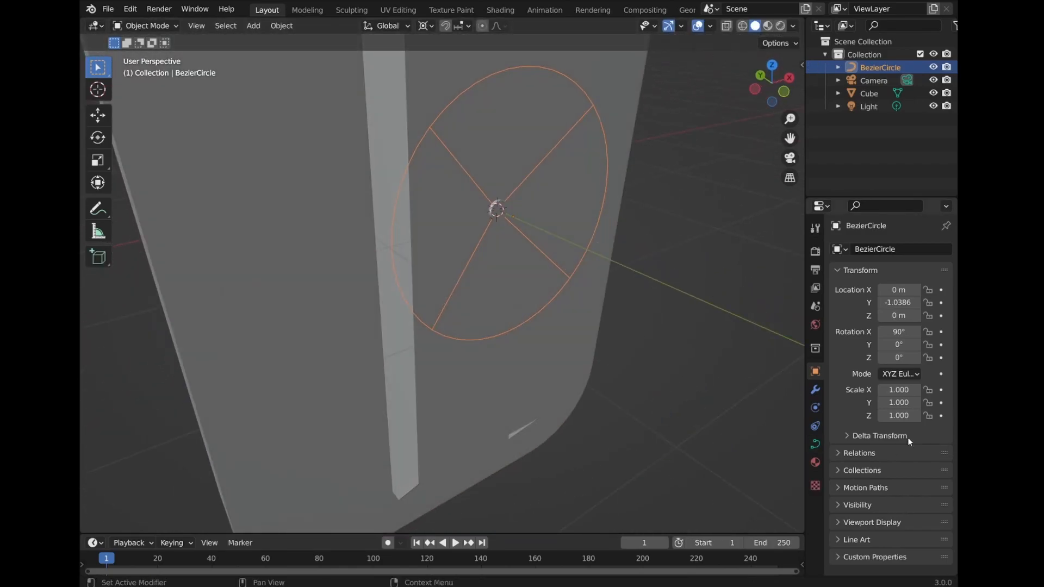
Increase the bevel depth in the wheel curve's geometry settings to turn the rim and spokes into solid tubes
click(815, 444)
scroll(893, 434, down, 2)
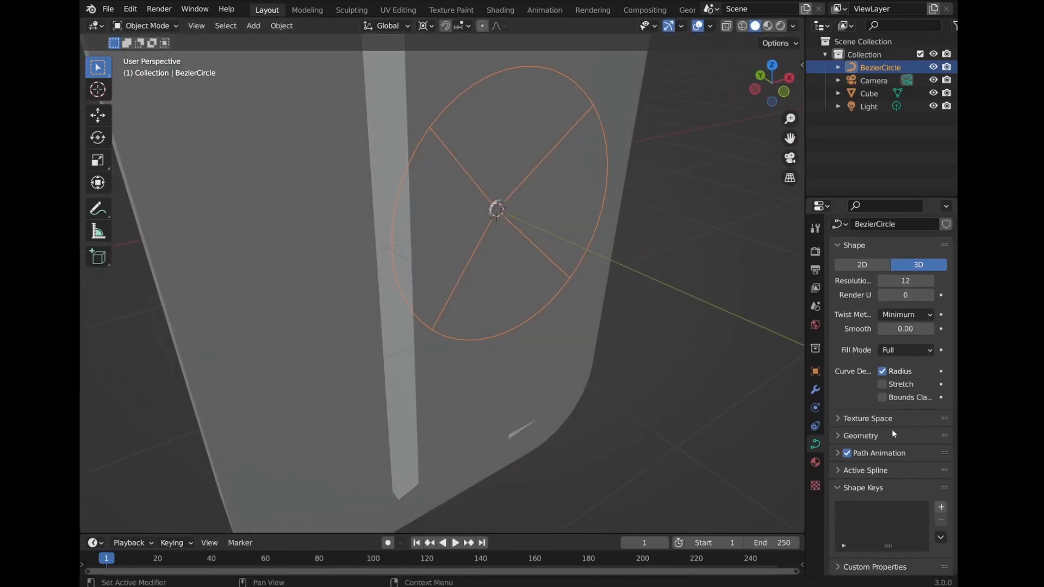
drag(803, 411, 761, 413)
click(838, 437)
scroll(859, 452, down, 4)
click(928, 481)
click(928, 481)
click(929, 481)
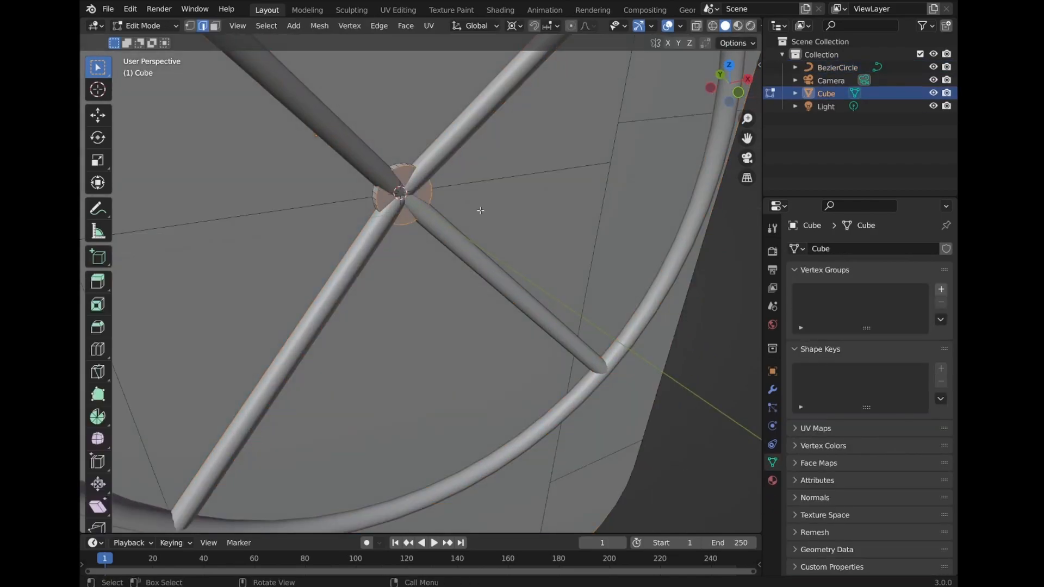
Extrude the face at the upper end of the door's central raised strip about 0.08 m
key(Tab)
scroll(481, 211, down, 10)
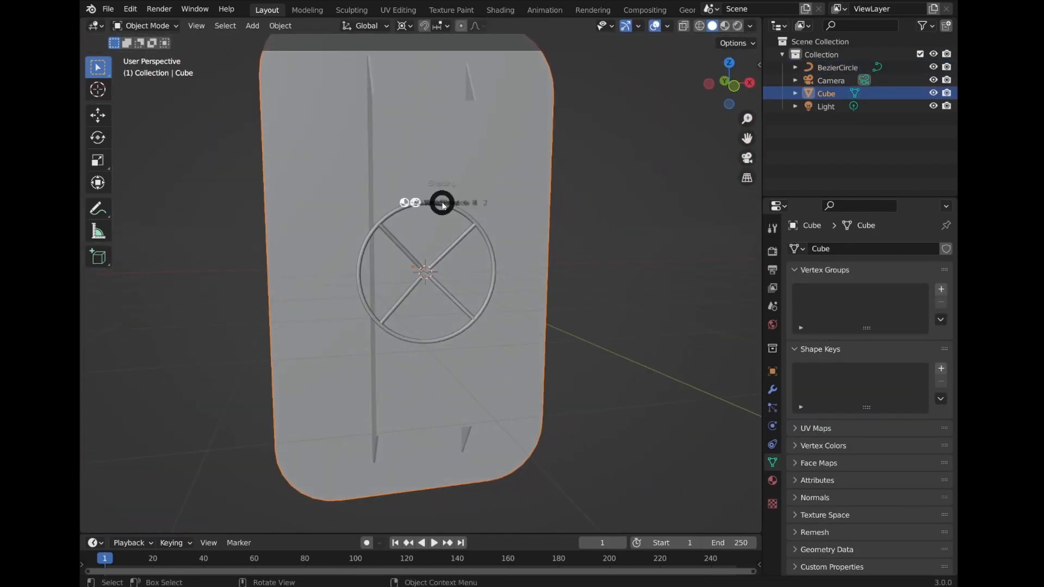
key(z)
key(z)
key(Tab)
shift+middle_drag(371, 141, 413, 154)
click(341, 114)
scroll(341, 115, down, 1)
mouse_move(341, 114)
shift+middle_down()
mouse_move(386, 157)
mouse_move(413, 143)
shift+middle_up()
key(3)
scroll(462, 136, up, 5)
click(574, 234)
key(e)
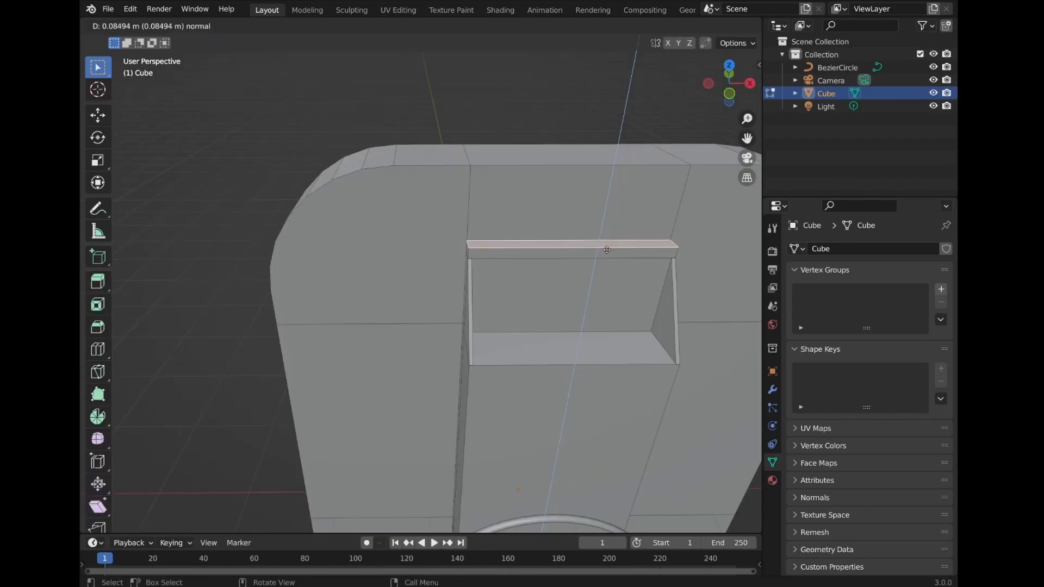
click(603, 248)
Move the extruded upper end face of the central strip along the Y axis
key(g)
key(y)
middle_drag(599, 254, 622, 237)
click(637, 251)
Try to inset the upper front faces surrounding the end of the central strip
click(465, 204)
shift+middle_drag(527, 182, 492, 154)
shift+click(505, 168)
shift+click(635, 185)
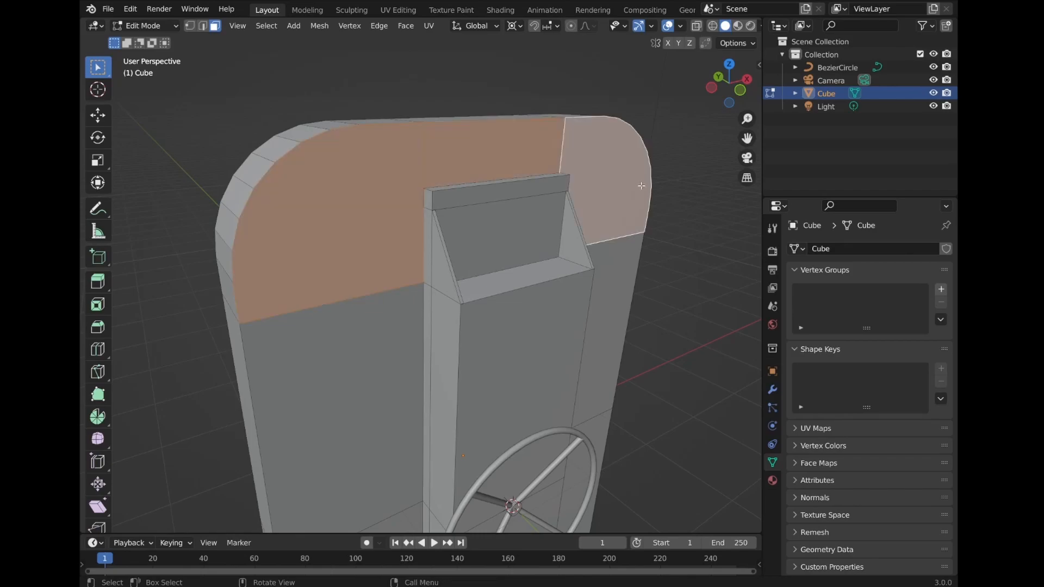
key(i)
click(627, 183)
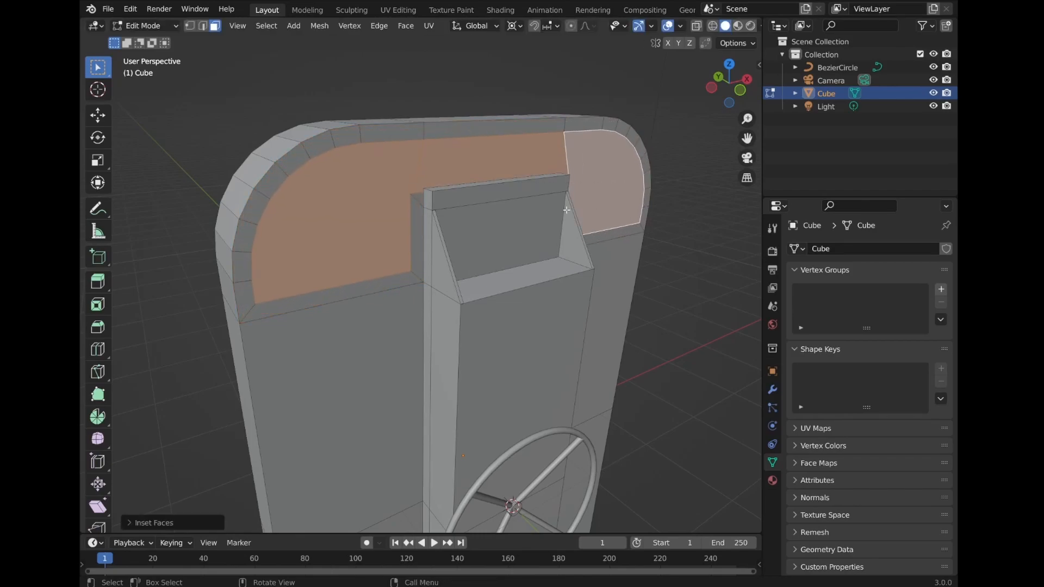
Try extruding the inset upper faces, and undo both the extrusion and the inset
shift+middle_drag(597, 204, 606, 198)
key(e)
click(630, 202)
shift+middle_drag(566, 231, 536, 215)
key(ctrl+z)
key(ctrl+z)
Select the loop of side faces around the door's outer edge and extrude it outward along the normals
click(343, 213)
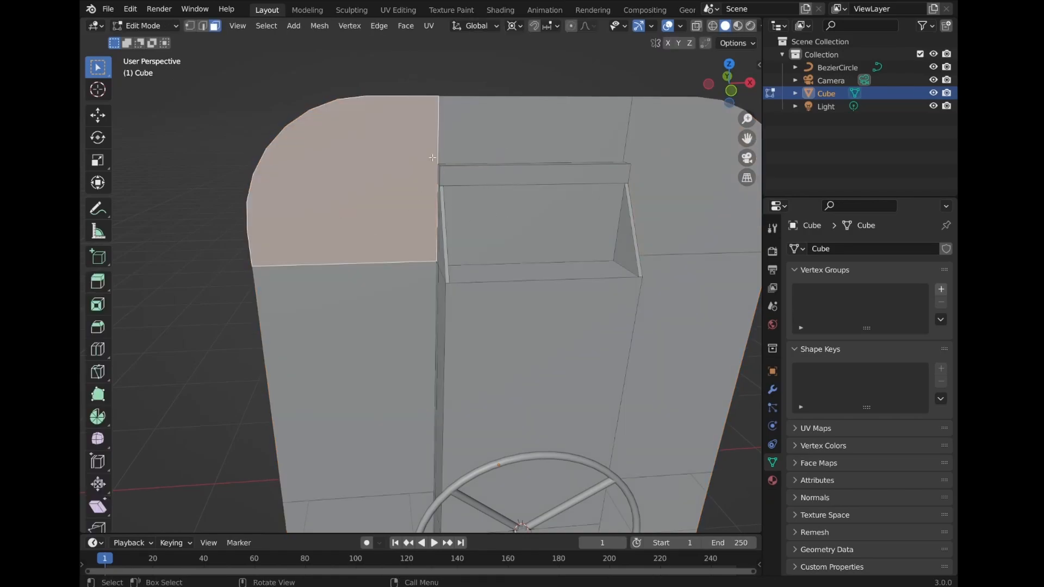
key(alt+a)
scroll(431, 159, down, 3)
middle_drag(408, 343, 463, 326)
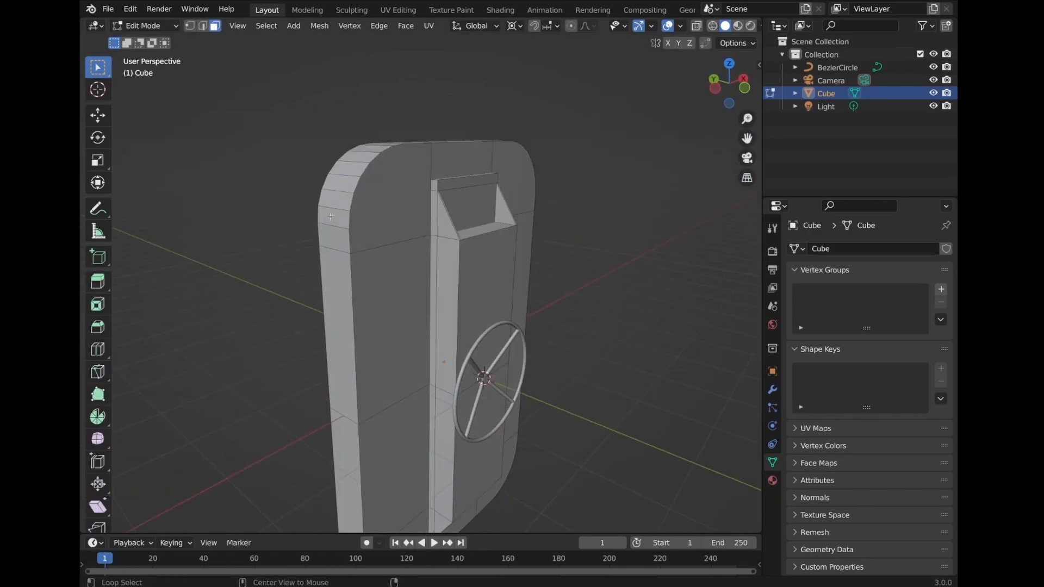
alt+click(328, 191)
middle_drag(544, 256, 516, 258)
key(alt+e)
click(516, 258)
click(531, 243)
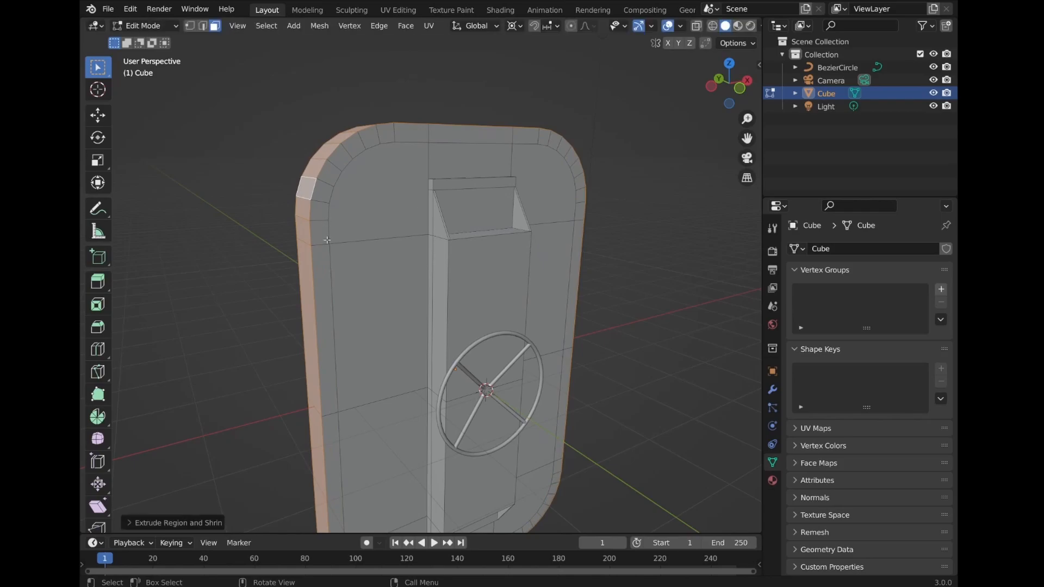
Extrude the front face loop of the new rim to form a raised border around the door
alt+click(320, 221)
shift+scroll(456, 235, down, 1)
key(e)
click(568, 259)
key(Tab)
middle_drag(568, 259, 509, 161)
Bevel the upper horizontal edge on the door's left panel into a narrow band
key(Tab)
click(382, 139)
key(2)
click(382, 131)
key(ctrl+b)
click(489, 163)
middle_drag(489, 163, 498, 201)
scroll(478, 226, up, 4)
Select only the narrow band's front face on the left panel and extrude it
key(e)
click(468, 220)
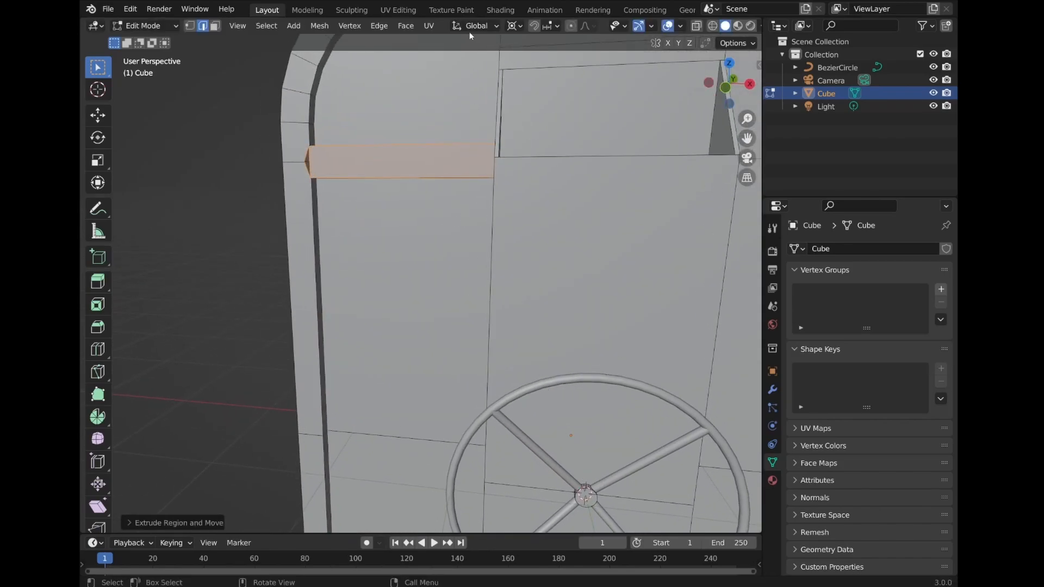
key(3)
click(416, 160)
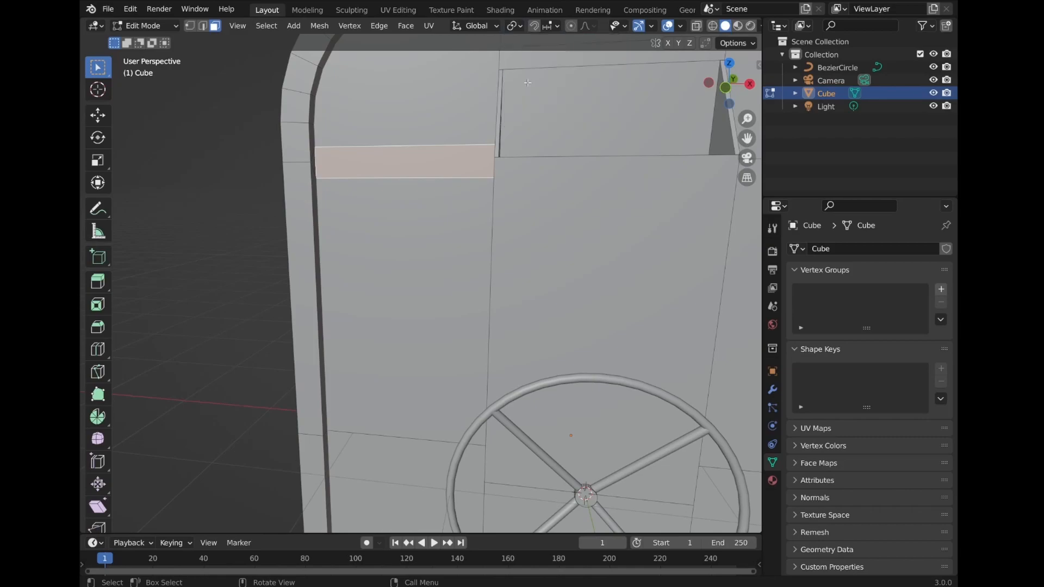
middle_drag(415, 160, 443, 186)
scroll(444, 185, down, 4)
key(e)
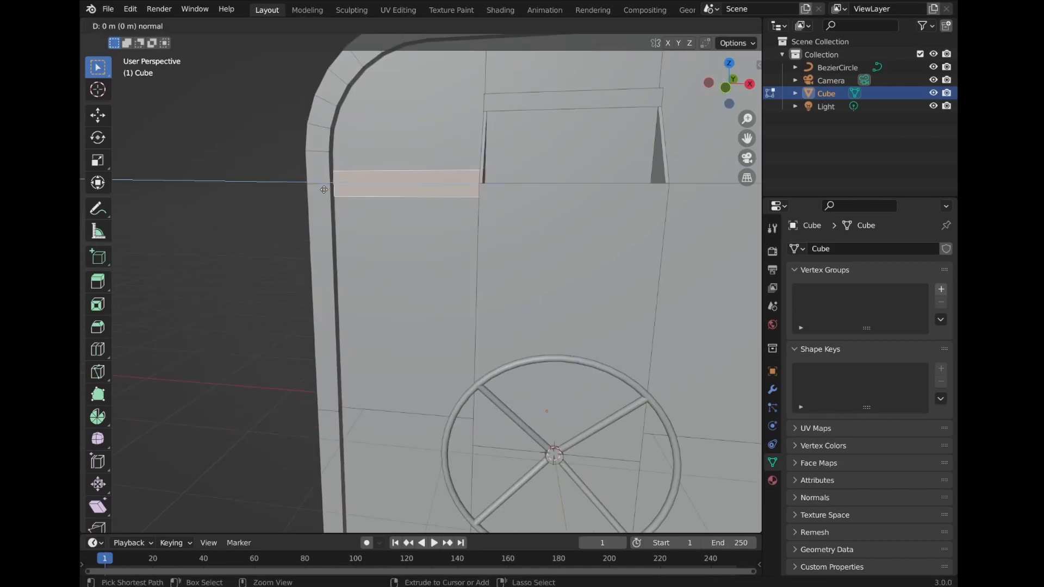
click(327, 184)
Turn on snapping and move the extruded band along Y to line up with the raised rim
click(550, 25)
click(514, 79)
scroll(348, 163, up, 3)
key(g)
key(x)
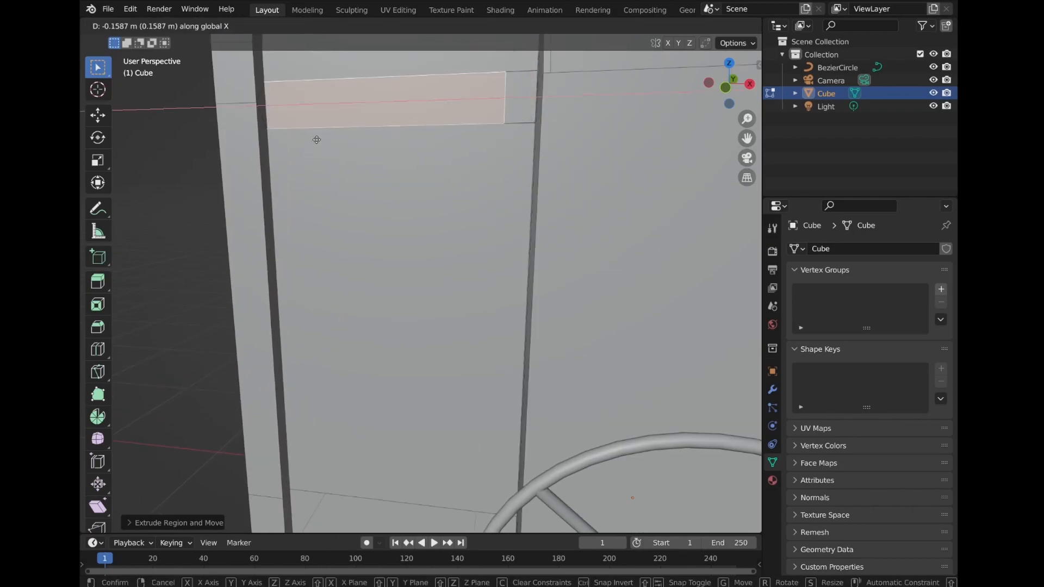
key(y)
click(311, 126)
scroll(454, 158, down, 4)
middle_drag(455, 158, 453, 207)
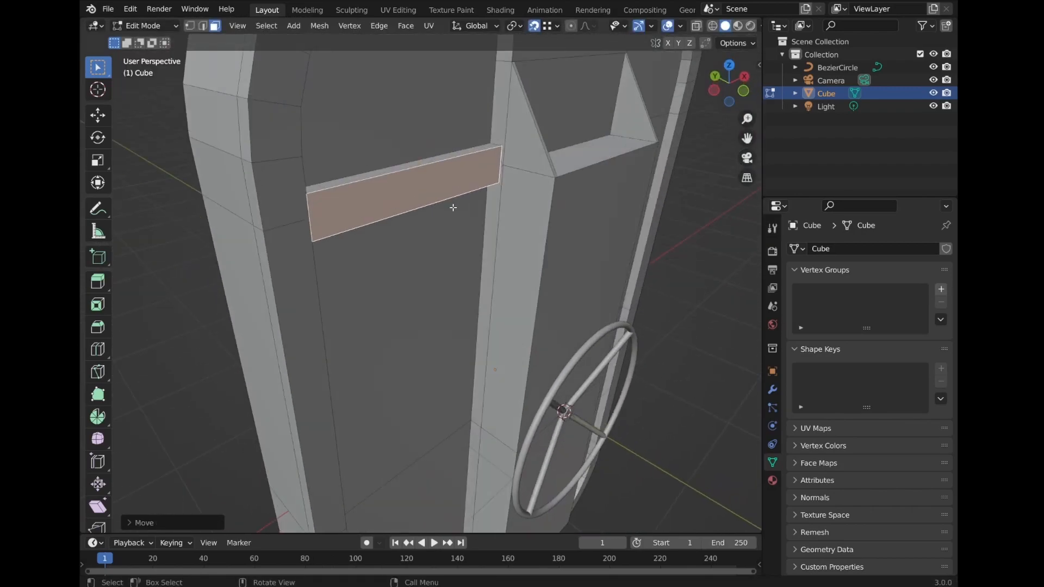
Select the upper edge of the left panel's new crossbar and move it along the Z axis
click(376, 172)
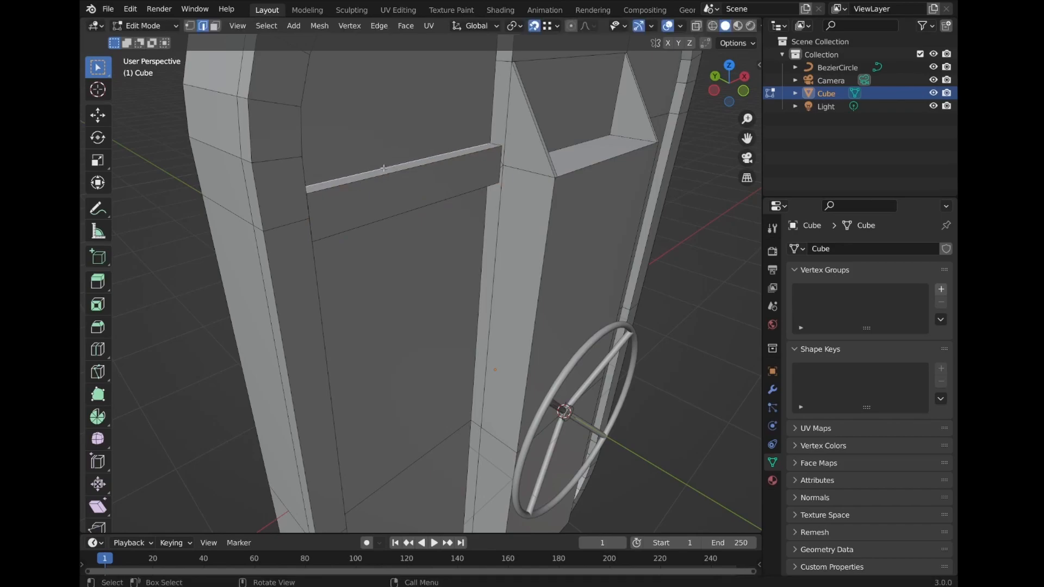
key(g)
key(z)
click(418, 168)
Bevel the middle horizontal edge of the left panel into a narrow band
scroll(430, 203, down, 3)
middle_drag(417, 168, 447, 242)
scroll(448, 242, up, 4)
click(404, 282)
mouse_move(404, 282)
middle_down()
mouse_move(477, 262)
mouse_move(471, 296)
mouse_move(354, 276)
mouse_move(387, 287)
middle_up()
key(ctrl+b)
click(471, 281)
scroll(471, 296, up, 2)
Extrude the middle band's face into a crossbar, snapping its depth to the raised rim
key(3)
click(431, 296)
key(e)
click(319, 282)
Bevel the lower horizontal edge of the left panel into a narrow band
shift+middle_drag(435, 418, 413, 224)
click(420, 365)
key(2)
click(421, 359)
key(ctrl+b)
click(409, 350)
Extrude the lower band's face into a crossbar, snapping its depth to the raised rim
key(3)
scroll(381, 350, up, 3)
key(e)
click(314, 382)
Add an extra horizontal edge beneath the left panel's lower crossbar and position its end vertices along Z
shift+middle_drag(314, 382, 487, 222)
scroll(408, 322, up, 2)
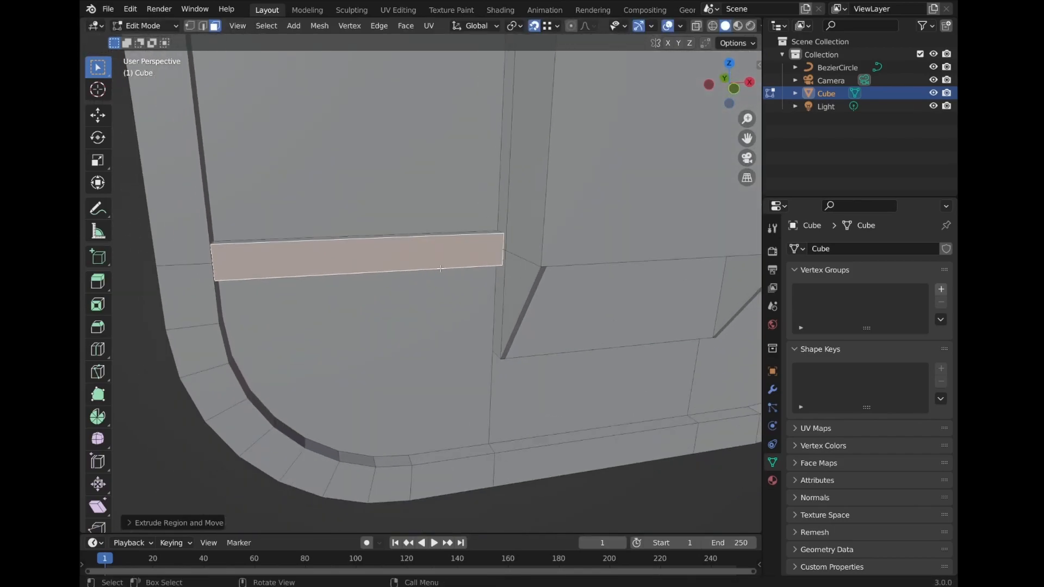
key(1)
key(alt+a)
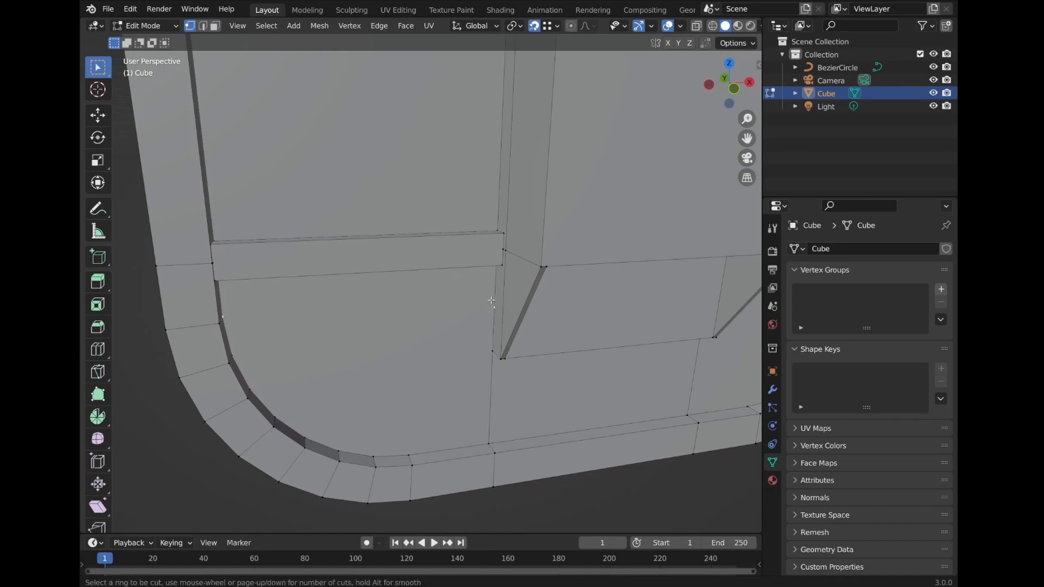
scroll(495, 308, up, 1)
key(g)
key(z)
click(202, 321)
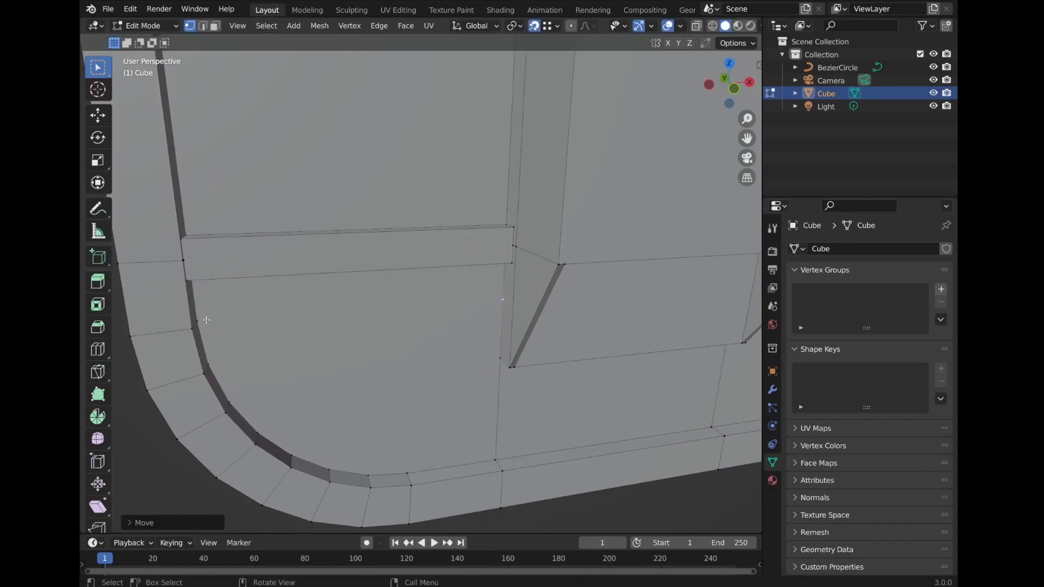
Bevel the extra lower edge about 0.043 m wide and extrude the resulting band about 0.06 m along Y
key(ctrl+b)
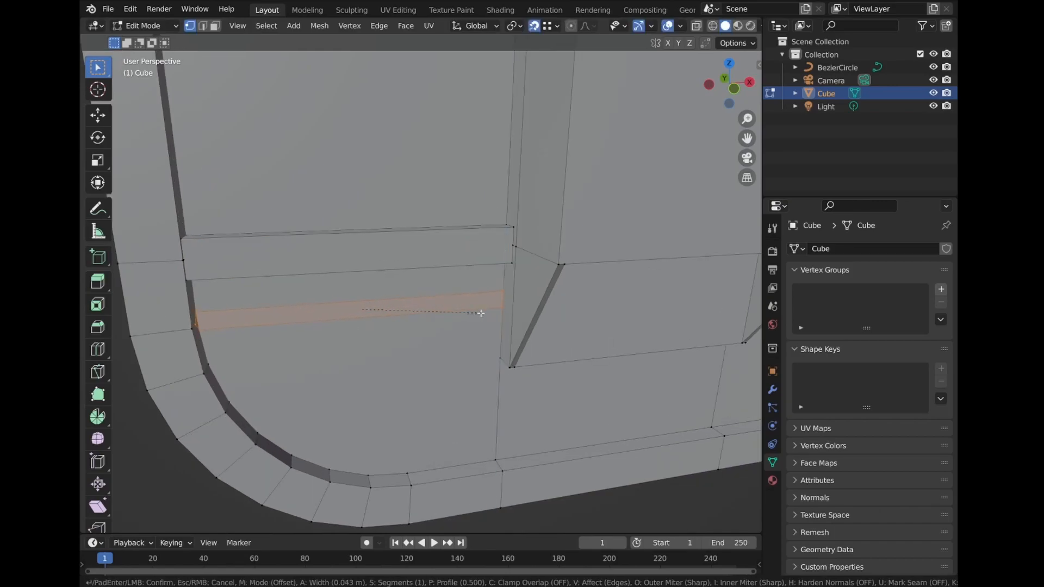
click(481, 313)
key(e)
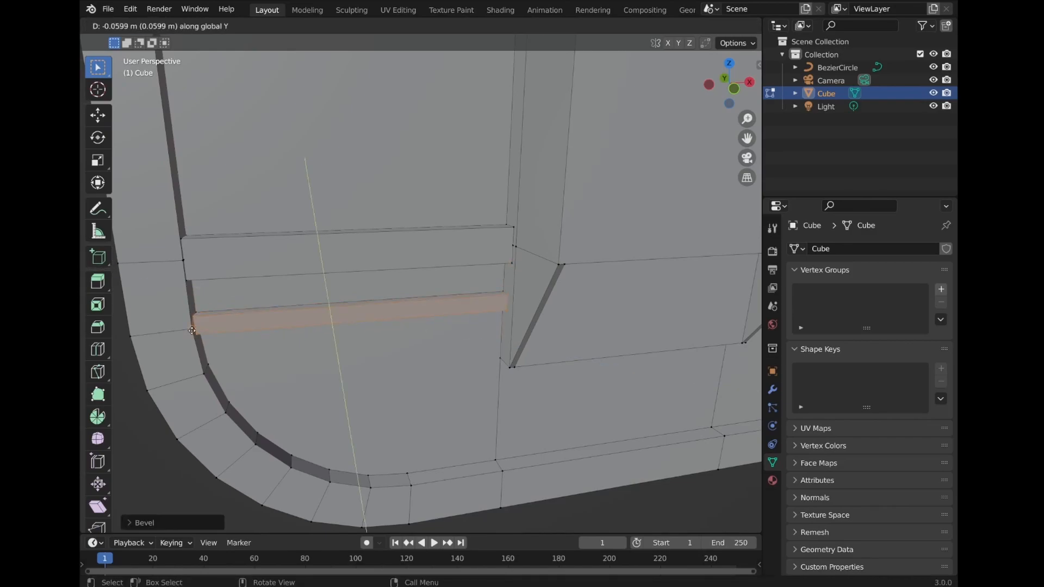
click(192, 330)
Select the front face of the thin band below the lower crossbar and move it along the Y axis
click(305, 314)
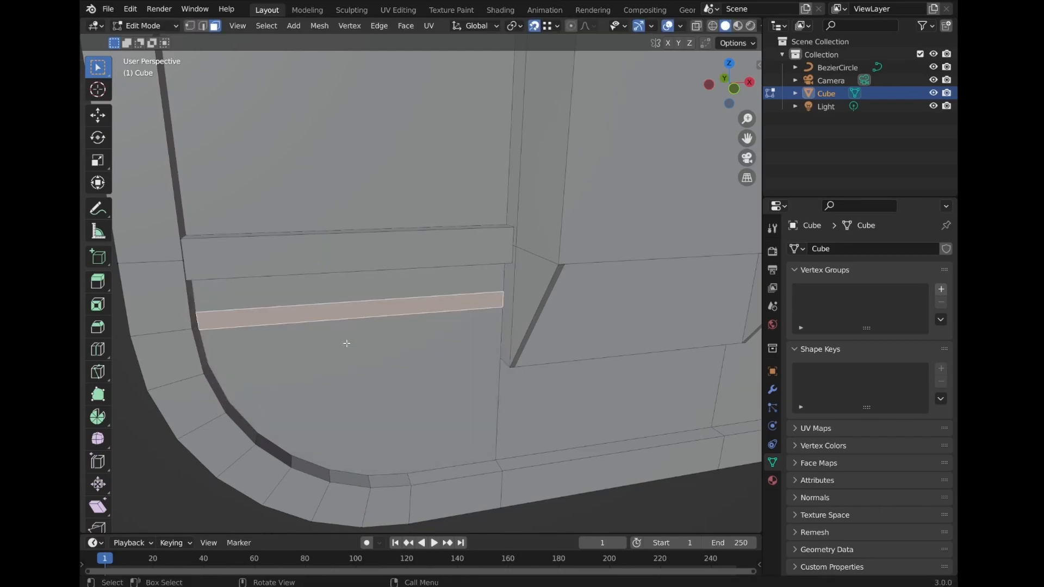
key(g)
key(y)
key(g)
key(y)
click(315, 330)
key(Tab)
mouse_move(442, 287)
middle_down()
mouse_move(427, 303)
mouse_move(506, 299)
mouse_move(454, 294)
middle_up()
scroll(427, 303, down, 4)
Select the full run of faces along the central strip's left side and extrude them about 0.12 m
key(Tab)
scroll(455, 272, down, 2)
shift+middle_drag(455, 217, 452, 258)
click(435, 143)
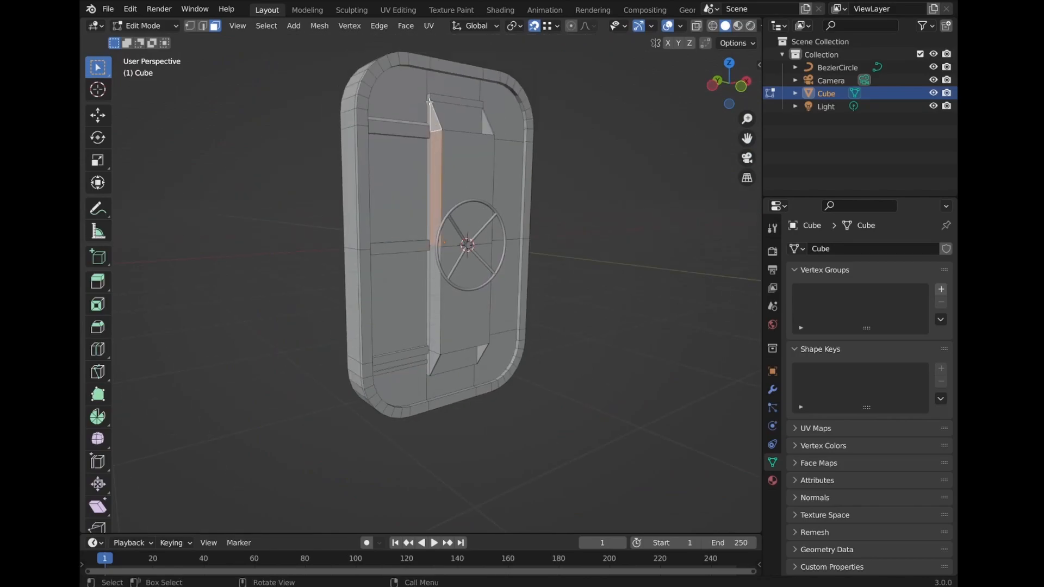
key(e)
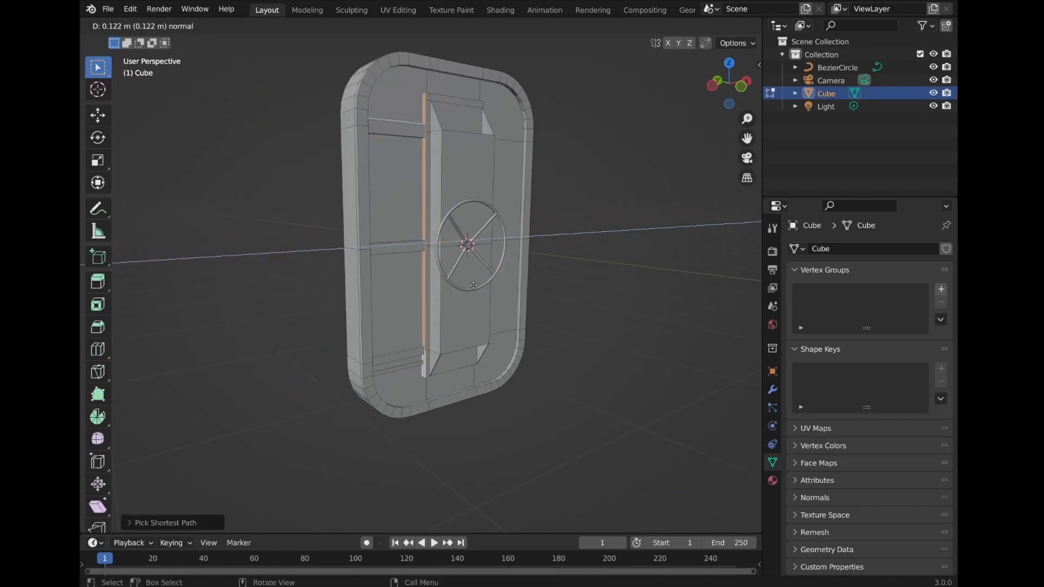
click(474, 285)
middle_drag(473, 285, 489, 233)
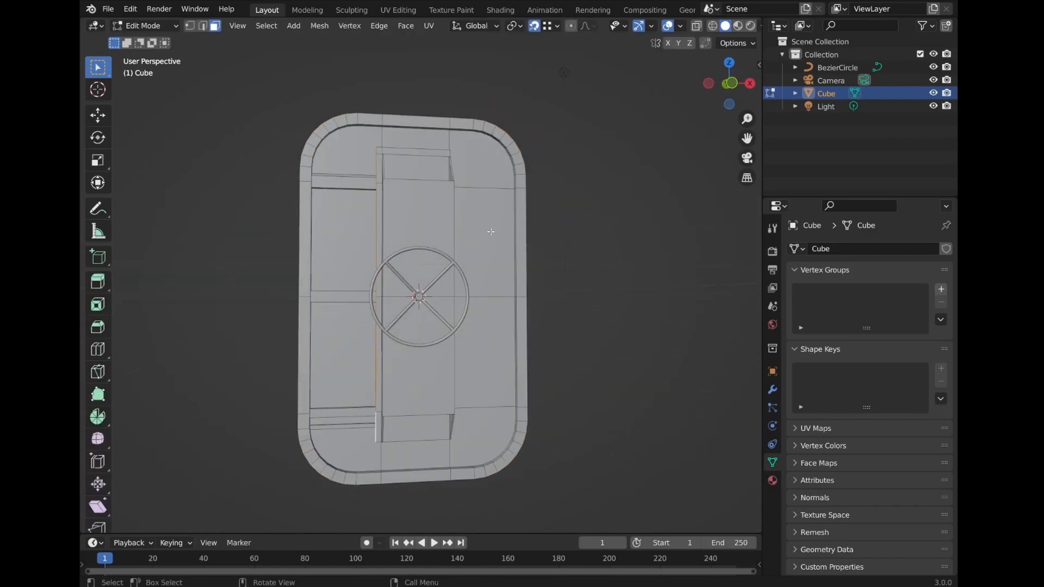
scroll(454, 240, up, 3)
scroll(455, 240, up, 1)
middle_drag(506, 179, 494, 190)
click(513, 155)
key(2)
click(514, 155)
key(ctrl+b)
right_click(568, 176)
Try adding a loop cut across the upper part of the right panel and moving it about 0.91 m along Z
scroll(556, 167, up, 2)
key(ctrl+r)
click(534, 272)
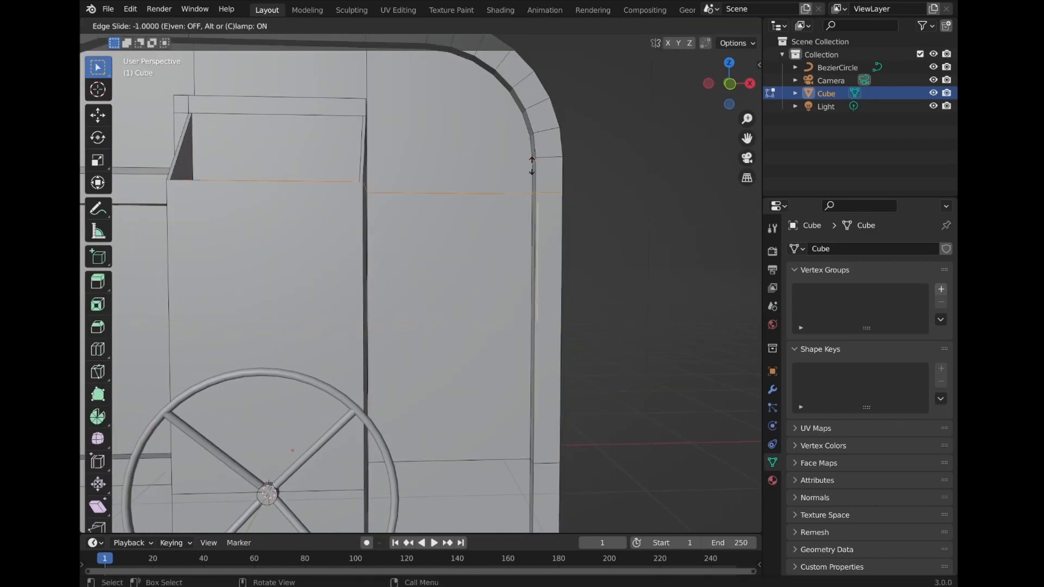
click(537, 211)
key(g)
key(z)
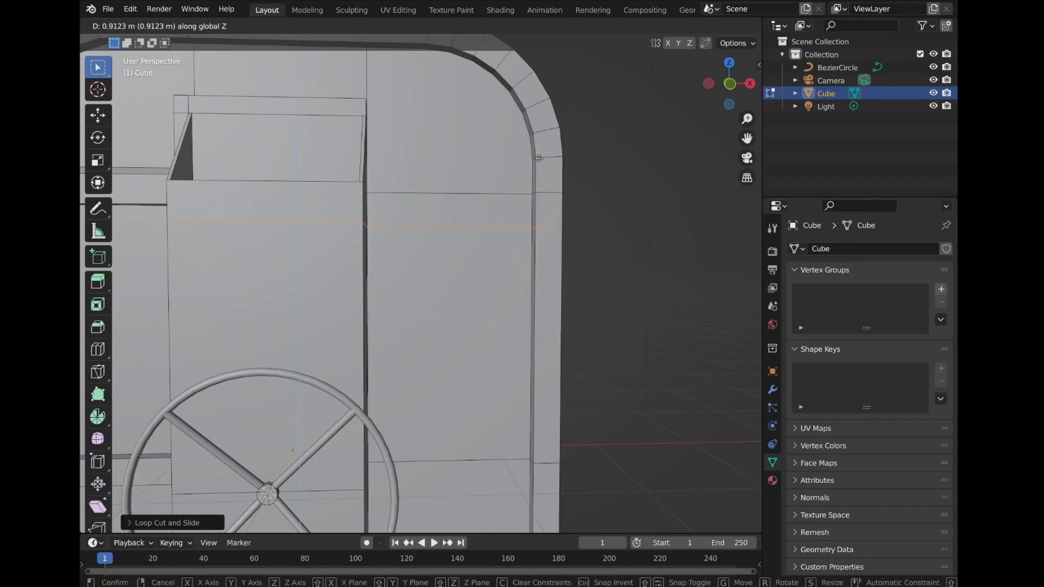
click(539, 159)
Add a loop cut across the door and slide it to just below the right panel's upper horizontal edge
key(ctrl+r)
click(538, 209)
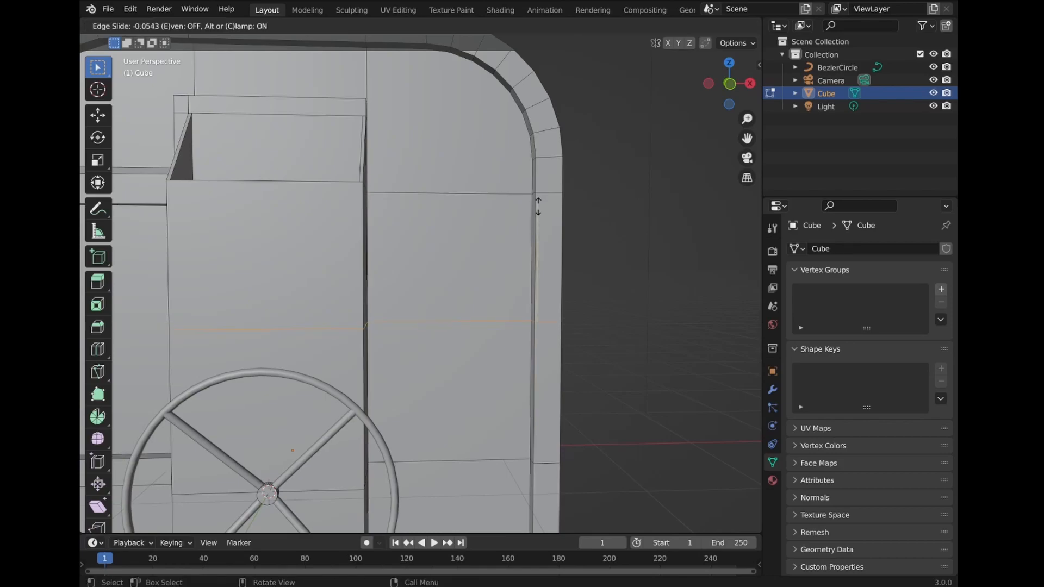
click(530, 106)
scroll(521, 218, up, 3)
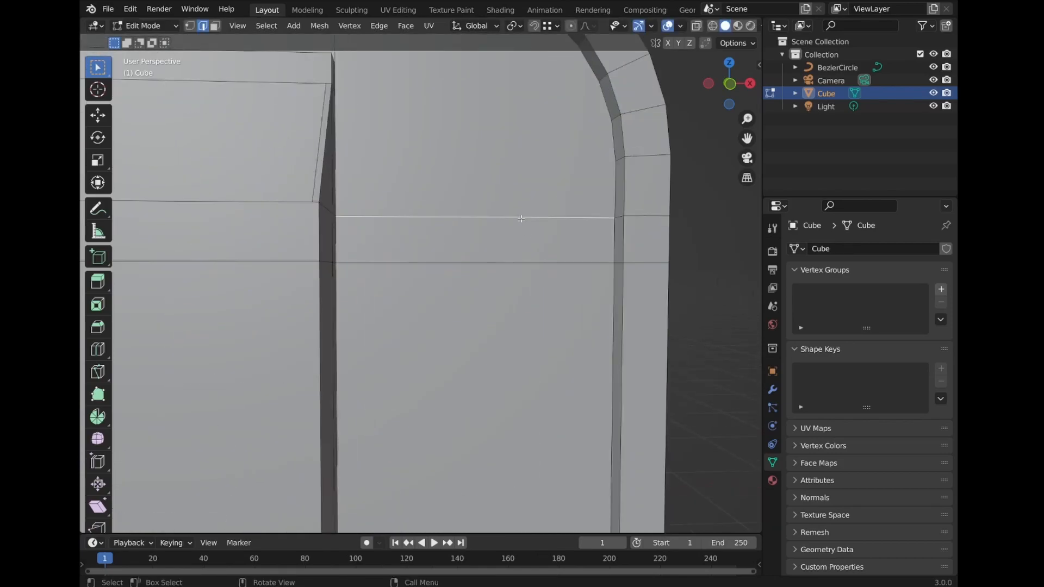
Select the upper horizontal edge across the right panel and rim and raise it slightly
scroll(505, 236, down, 3)
key(2)
click(561, 223)
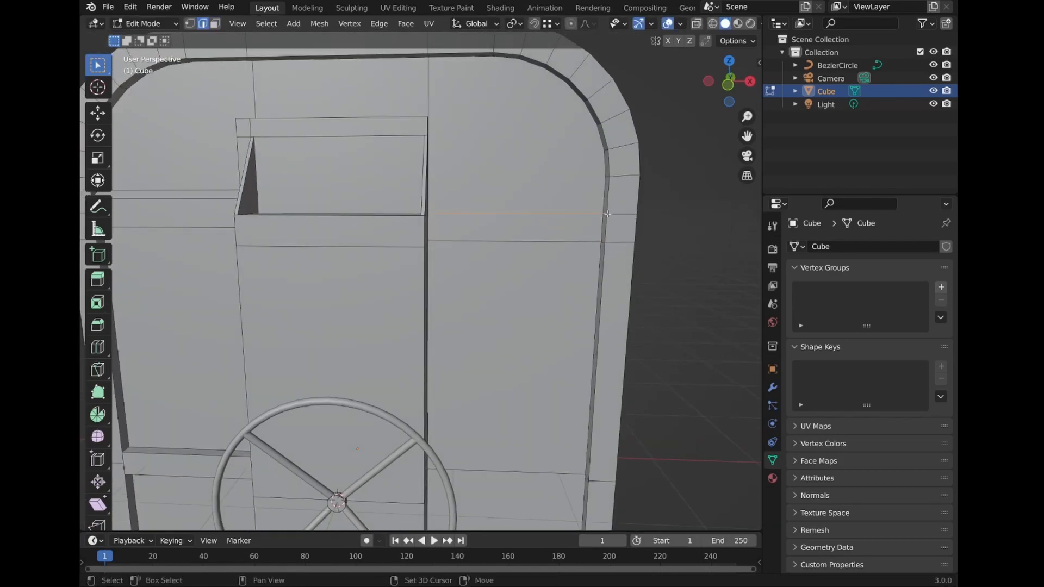
click(567, 217)
click(564, 232)
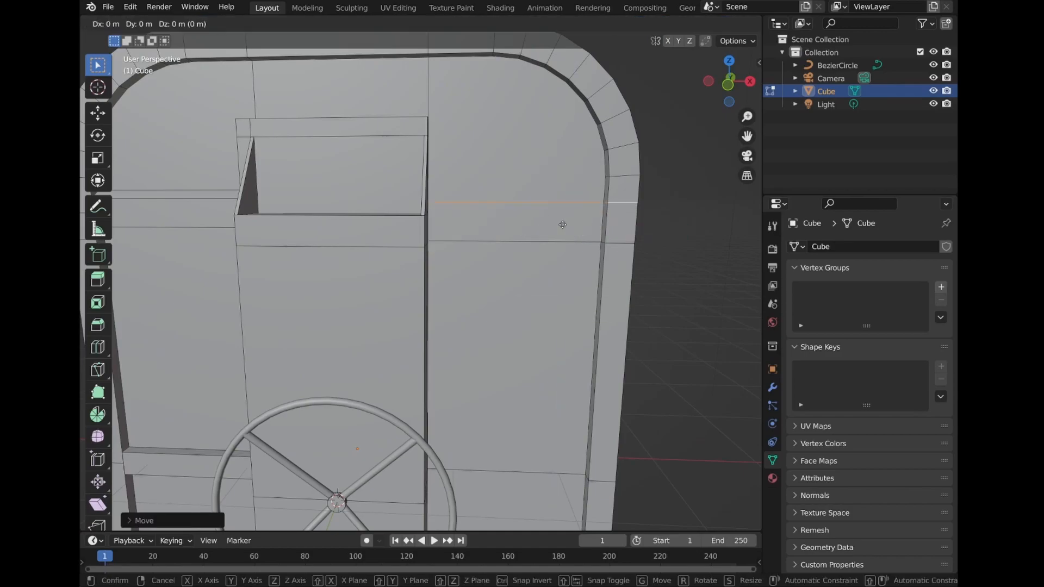
click(561, 233)
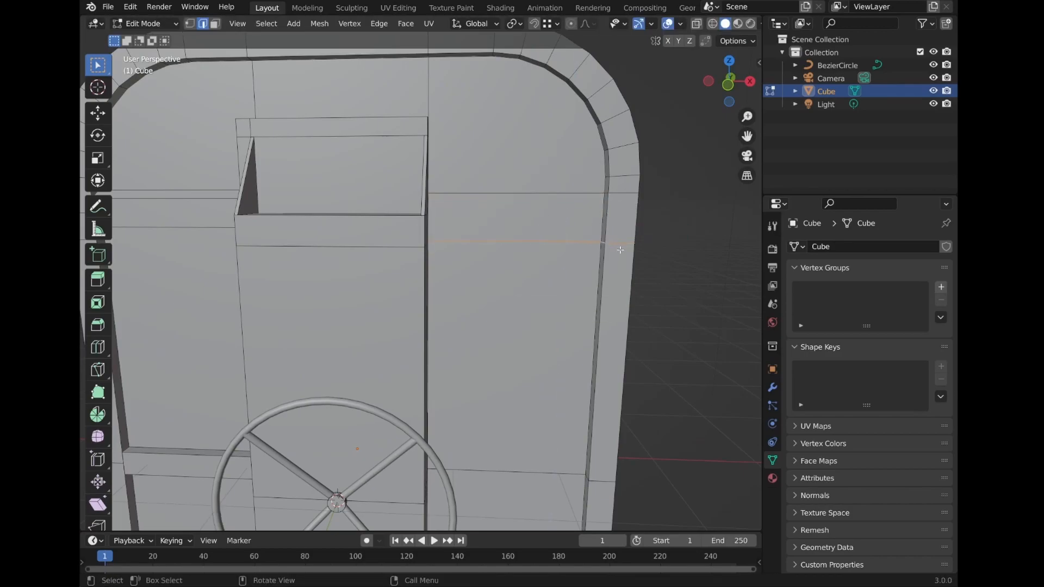
Move the lower horizontal edge across the right panel up along Z to narrow the band beneath the upper edge
key(g)
key(z)
click(620, 228)
key(g)
key(z)
click(619, 228)
Select the narrow band face in the upper part of the right panel and extrude it outward
key(3)
click(562, 211)
middle_drag(560, 208, 594, 201)
scroll(594, 202, up, 2)
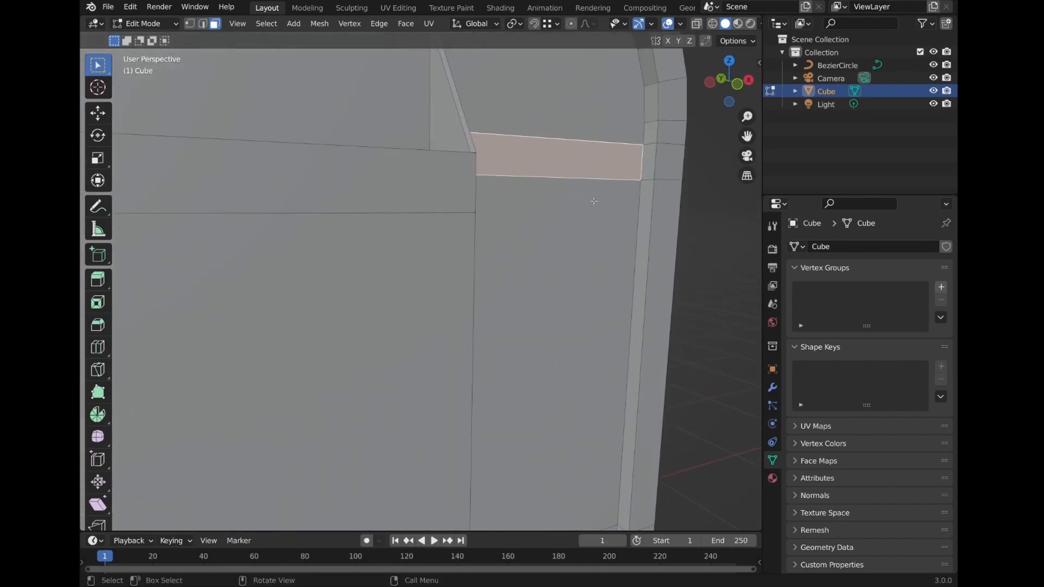
key(e)
click(634, 226)
Add a loop cut across the right panel below the extruded crossbar, adjust it along Z and bevel it into a band
key(ctrl+r)
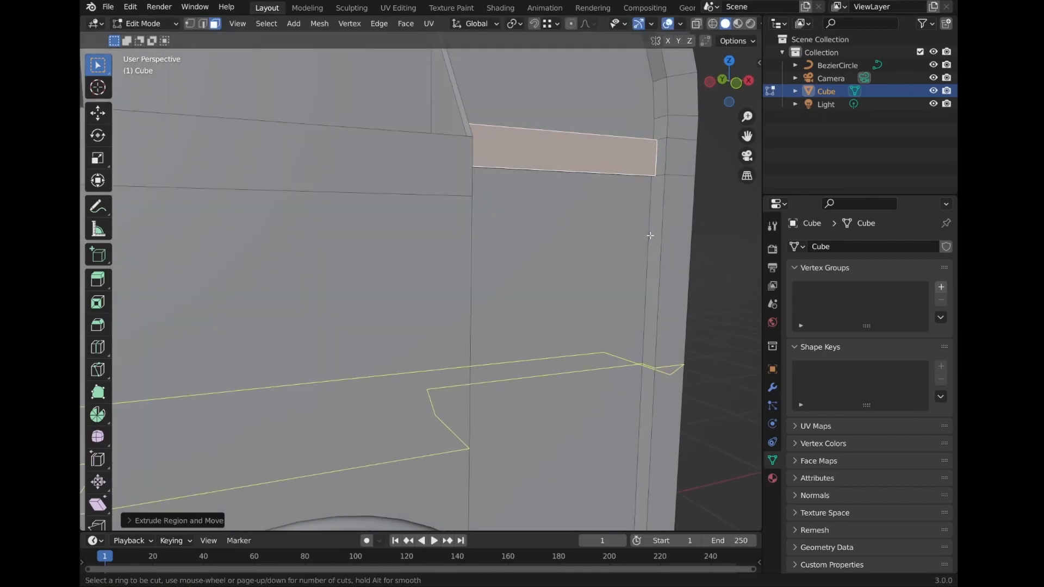
click(651, 236)
click(610, 238)
key(g)
key(z)
click(629, 237)
key(ctrl+b)
click(672, 253)
Select the new band face below the right panel's upper crossbar and extrude it into a second crossbar
key(3)
click(611, 232)
middle_drag(610, 232, 551, 243)
key(e)
click(605, 213)
key(Tab)
scroll(551, 243, down, 3)
key(z)
key(Escape)
mouse_move(564, 296)
middle_down()
mouse_move(618, 294)
mouse_move(551, 289)
middle_up()
scroll(551, 289, down, 2)
Select the horizontal edge across the right panel beside the wheel handle and bevel it into a band
key(Tab)
scroll(533, 348, up, 1)
shift+middle_drag(530, 367, 524, 250)
click(528, 324)
key(2)
click(529, 327)
middle_drag(528, 326, 568, 354)
key(ctrl+b)
click(580, 352)
key(e)
right_click(578, 348)
key(ctrl+z)
Select the band face beside the wheel handle and extrude it into a middle crossbar
key(3)
click(548, 330)
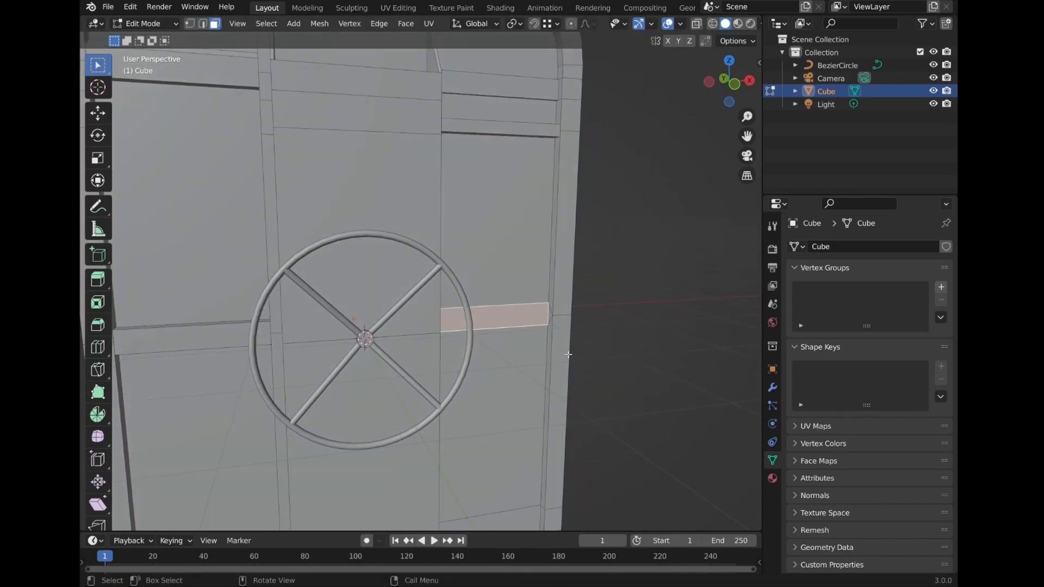
key(e)
click(574, 348)
scroll(543, 291, down, 5)
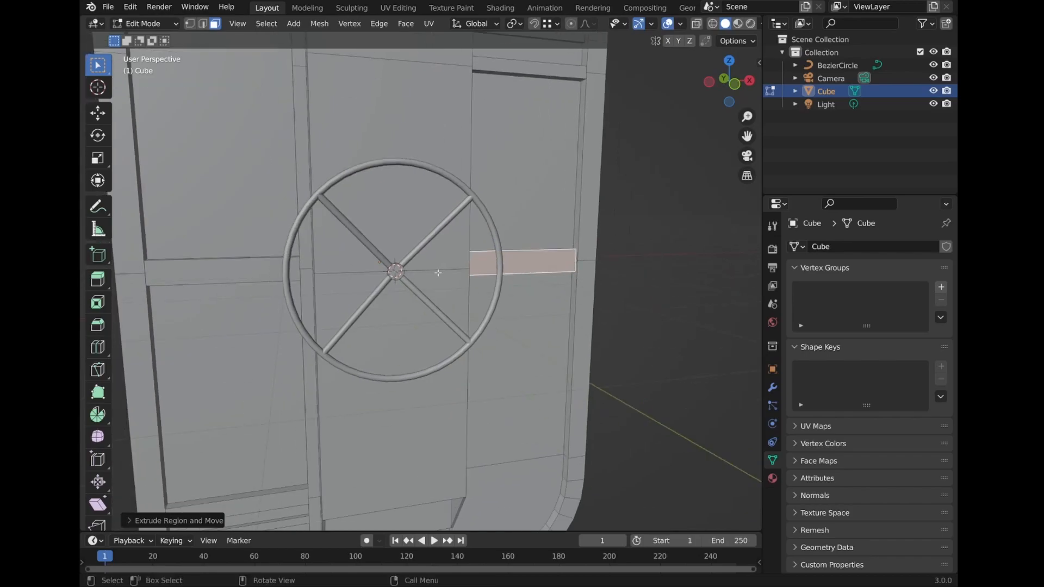
Select the loop of faces around the door's outer side and extrude it
middle_drag(543, 291, 334, 138)
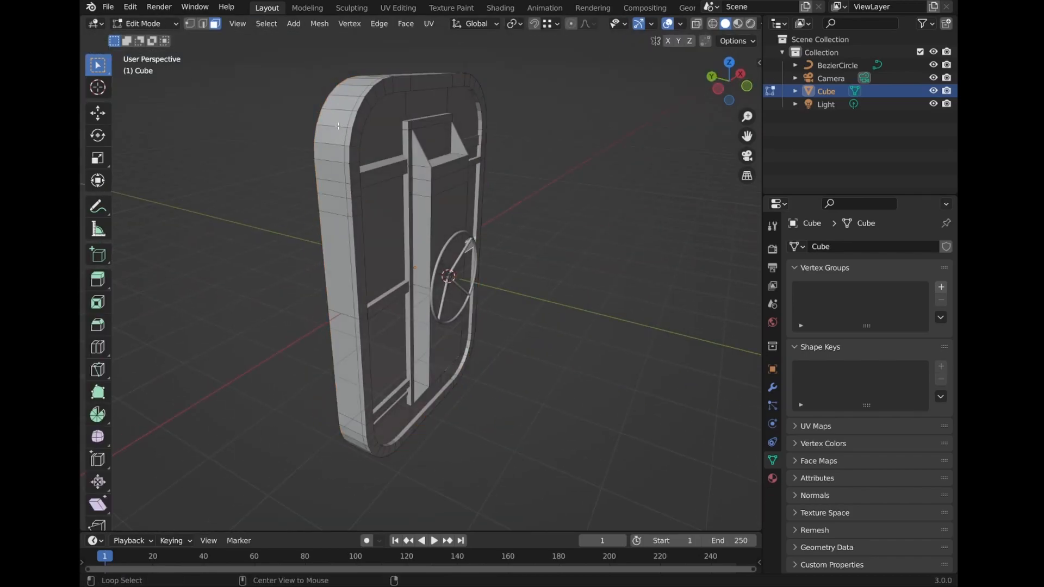
key(alt+e)
click(550, 206)
click(550, 206)
middle_drag(550, 206, 385, 210)
Select the horizontal edge across the right panel's lower part and bevel it about 0.08 m into a band
alt+click(455, 134)
scroll(386, 208, up, 2)
shift+middle_drag(491, 396, 487, 312)
scroll(488, 312, up, 1)
click(527, 331)
key(2)
click(528, 330)
key(ctrl+b)
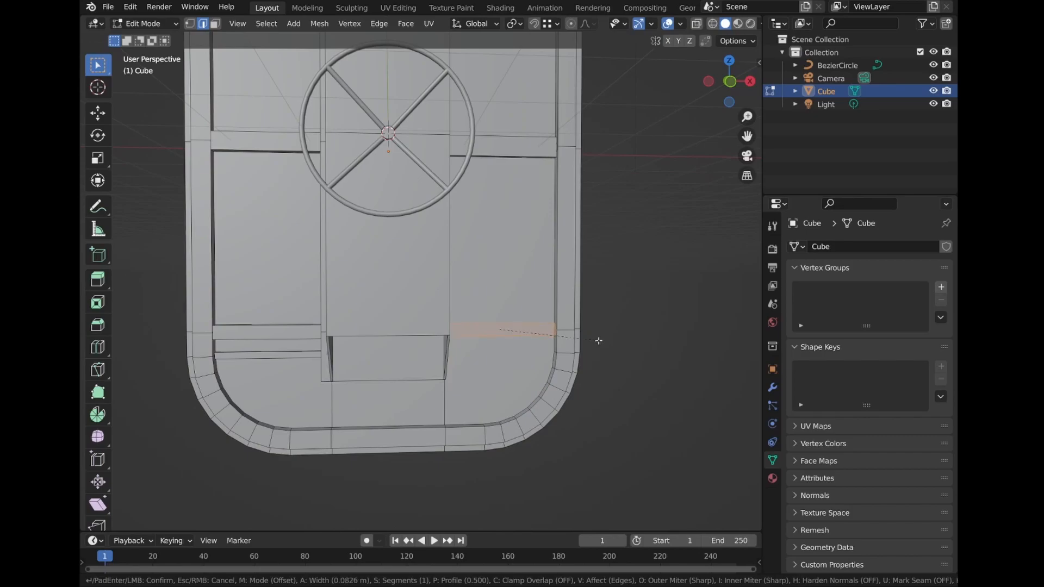
click(604, 344)
Select the bevelled band face in the right panel's lower part and extrude it outward into a crossbar
key(3)
click(548, 333)
scroll(593, 344, up, 2)
middle_drag(560, 333, 572, 357)
key(e)
click(620, 344)
Select the upper edge of the right panel's lower crossbar and move it along Z
key(2)
click(562, 332)
key(g)
key(y)
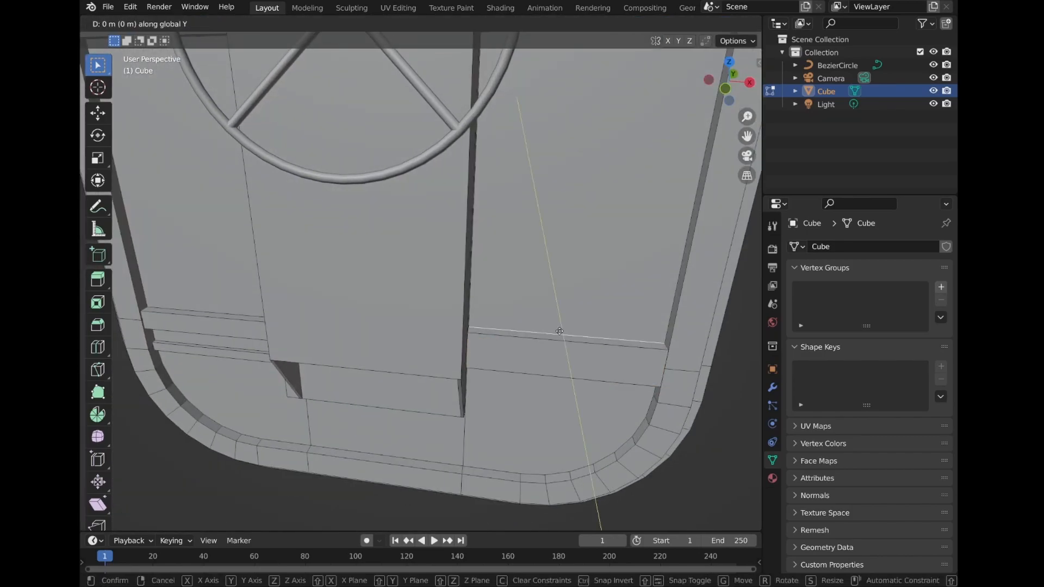
key(z)
click(589, 326)
Reselect an edge on the lower right crossbar, adjust its position freely and return to Object Mode
click(667, 329)
click(666, 329)
middle_drag(626, 356, 642, 326)
click(595, 336)
key(g)
click(595, 338)
key(Tab)
scroll(577, 353, down, 4)
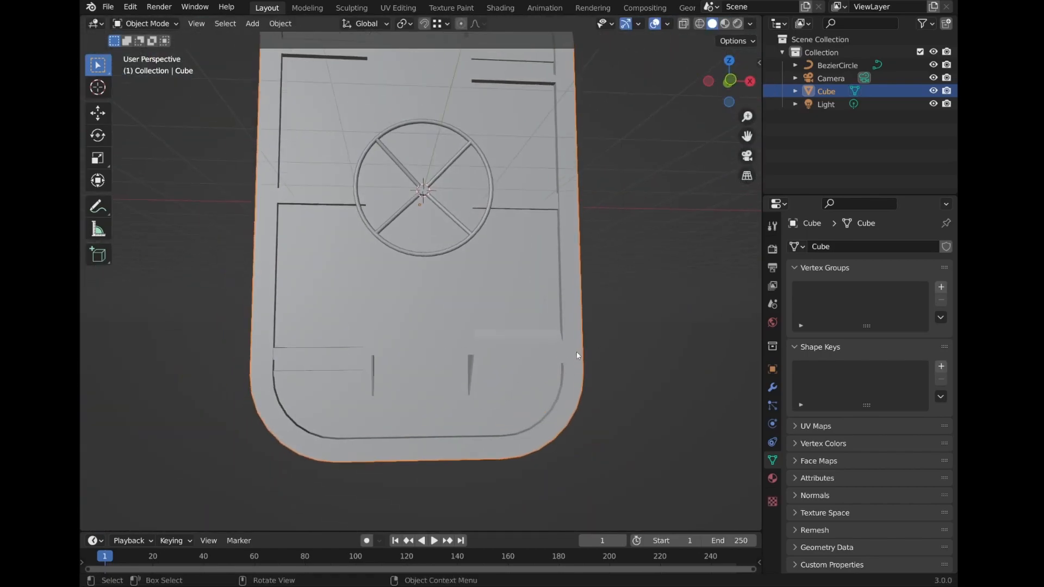
Select the whole door mesh in front view and scale it up along Z to make the door taller
key(KP_1)
key(Tab)
key(a)
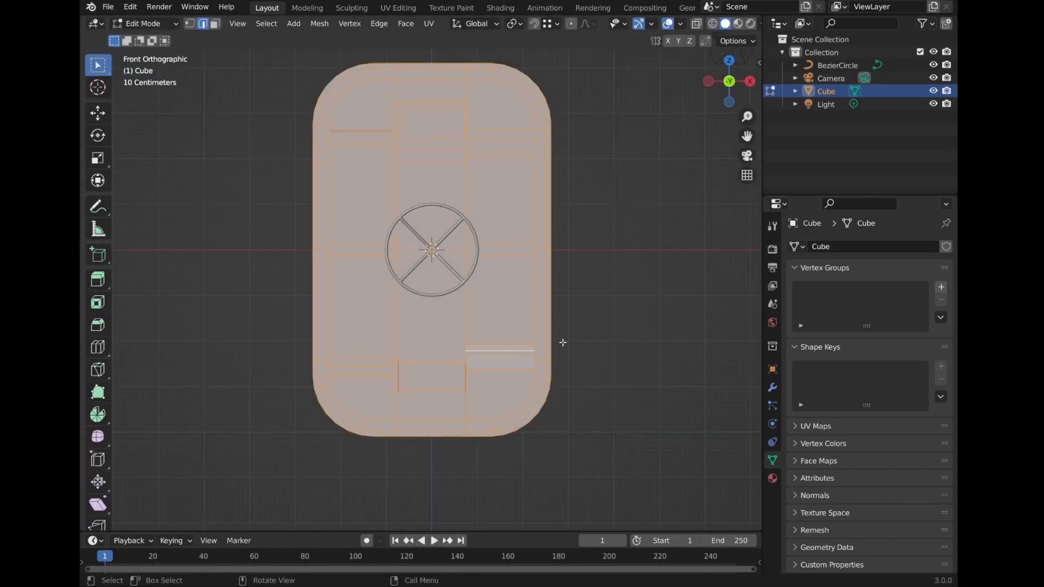
key(s)
key(z)
click(579, 355)
key(Tab)
scroll(549, 349, down, 4)
Add a centred loop cut around the door's outer side faces
click(538, 348)
scroll(479, 350, up, 3)
middle_drag(379, 303, 462, 313)
click(419, 302)
key(Tab)
key(ctrl+r)
scroll(358, 290, up, 1)
click(358, 291)
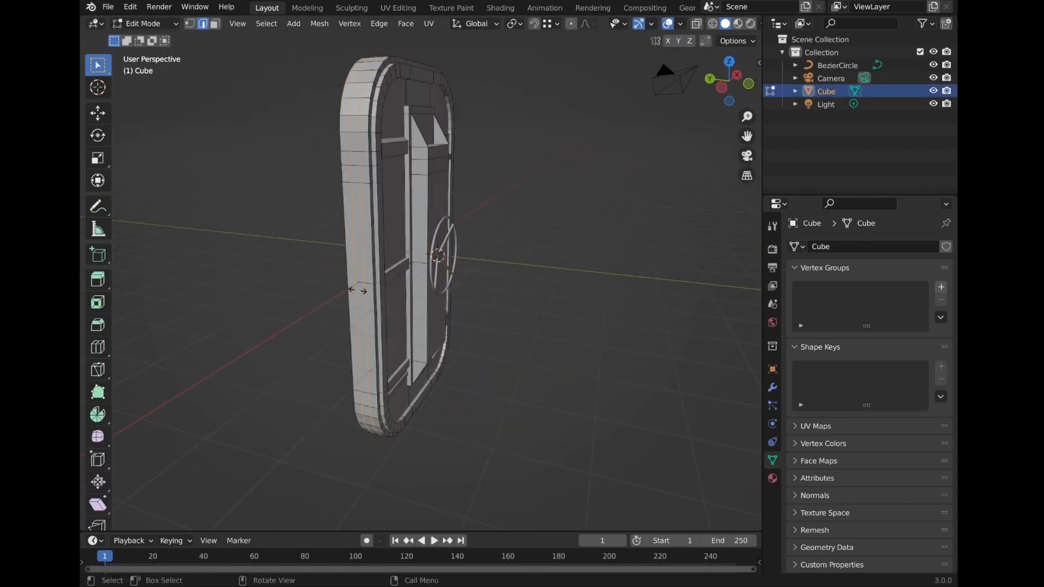
click(358, 290)
Scale the new edge loop around the door's side along Y and outward by about 1.02 along X
key(s)
key(x)
key(y)
click(475, 304)
key(s)
key(x)
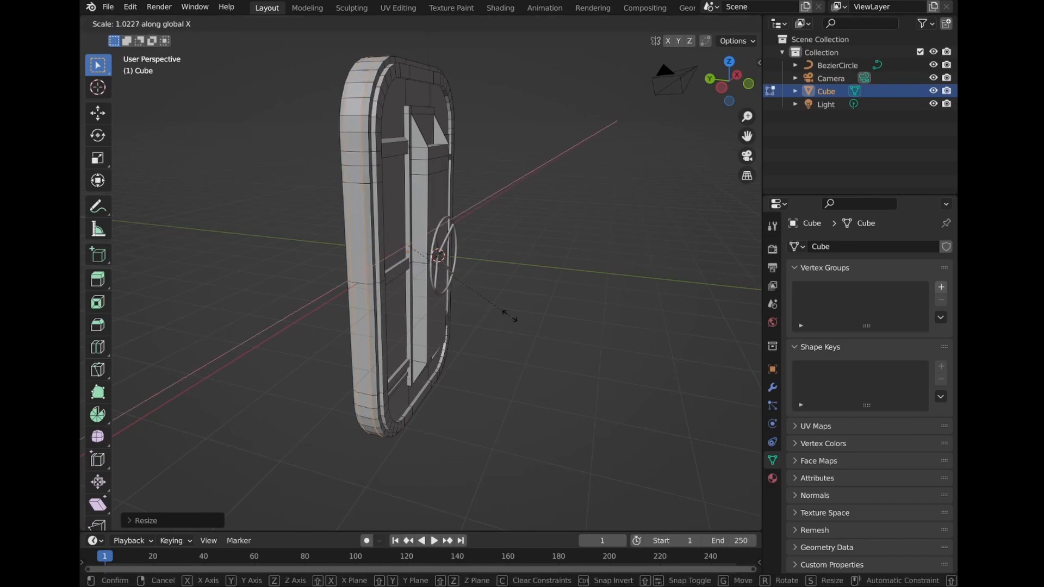
click(506, 316)
Shade the door smooth in Object Mode and enable Auto Smooth in its normals settings
key(Tab)
middle_drag(494, 315, 431, 314)
right_click(431, 315)
click(432, 314)
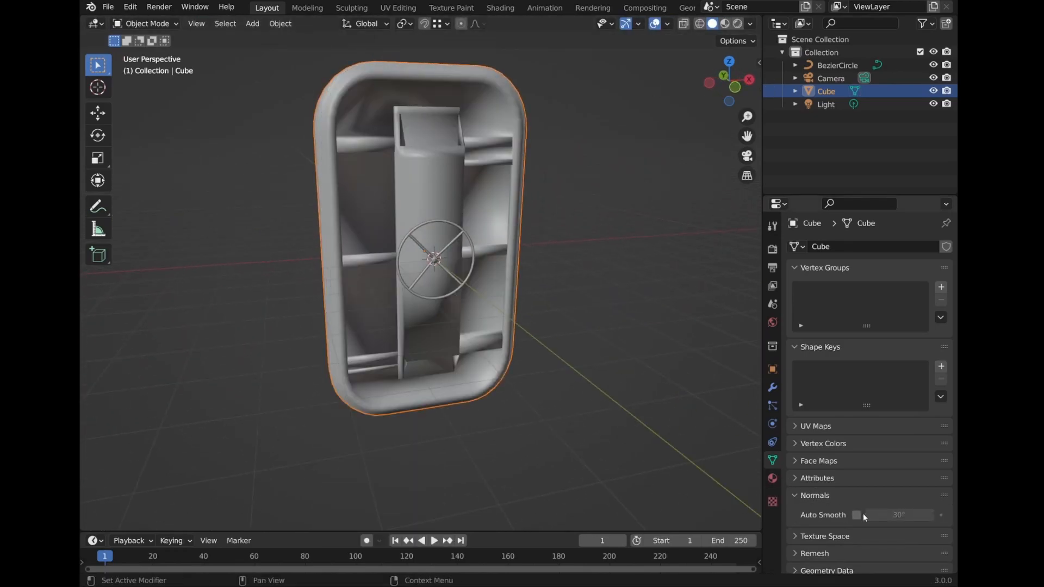
click(856, 515)
Add a Bevel modifier to the door
click(772, 387)
click(869, 276)
click(675, 298)
scroll(598, 335, up, 3)
shift+middle_drag(554, 320, 507, 375)
scroll(479, 352, up, 6)
scroll(571, 349, down, 8)
click(549, 340)
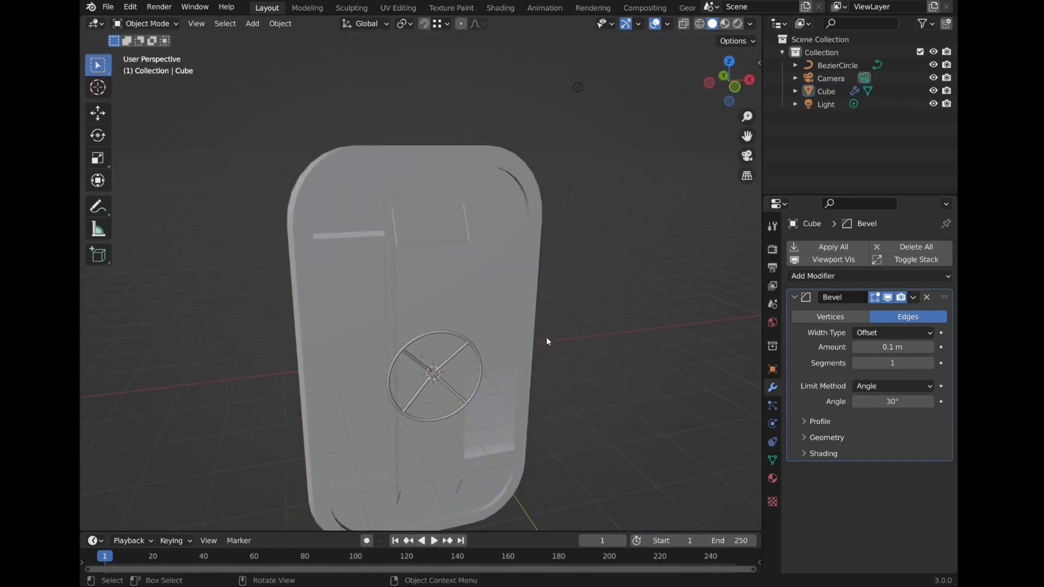
shift+middle_drag(549, 340, 574, 287)
Turn off Clamp Overlap for the door's Bevel modifier and set its amount to 0.001 m
click(832, 436)
click(882, 511)
click(905, 351)
text(.001)
key(Return)
middle_drag(568, 389, 534, 394)
scroll(533, 394, up, 2)
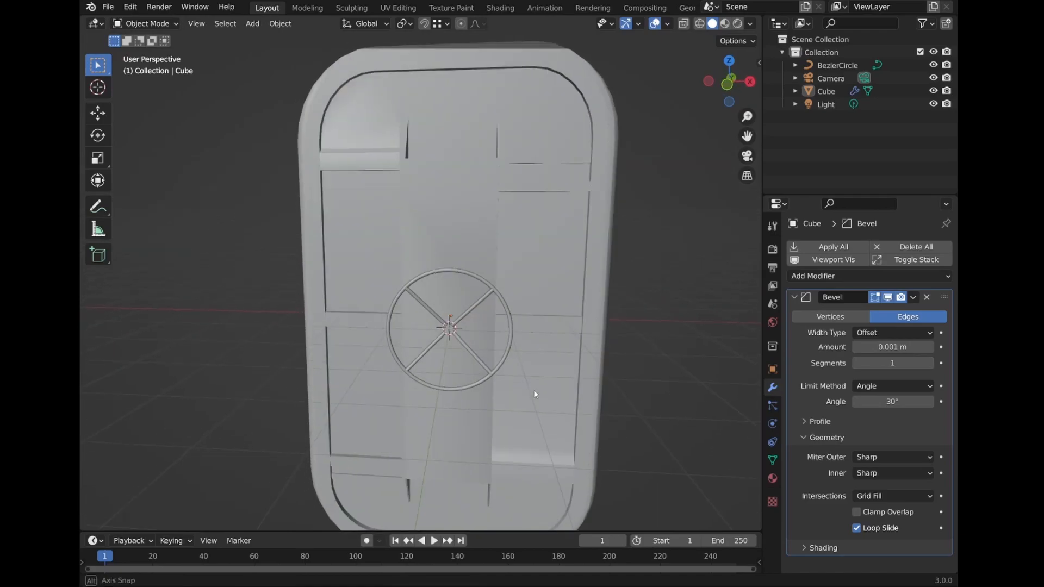
Set the Bevel modifier's segments to 4 and inspect the door's edges
click(930, 365)
click(930, 365)
click(931, 365)
scroll(584, 268, down, 1)
middle_drag(584, 267, 549, 320)
scroll(629, 275, up, 1)
shift+middle_drag(549, 321, 479, 316)
shift+middle_drag(514, 240, 529, 359)
middle_drag(528, 359, 539, 326)
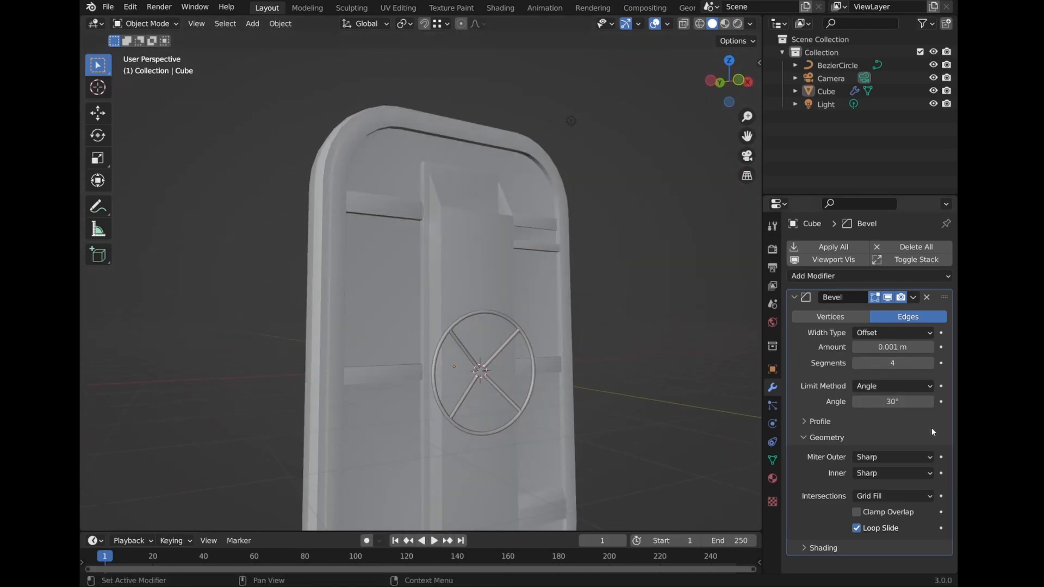
Enable Harden Normals in the Bevel modifier's shading settings and inspect the whole door
click(819, 422)
click(834, 426)
click(834, 546)
scroll(836, 533, down, 3)
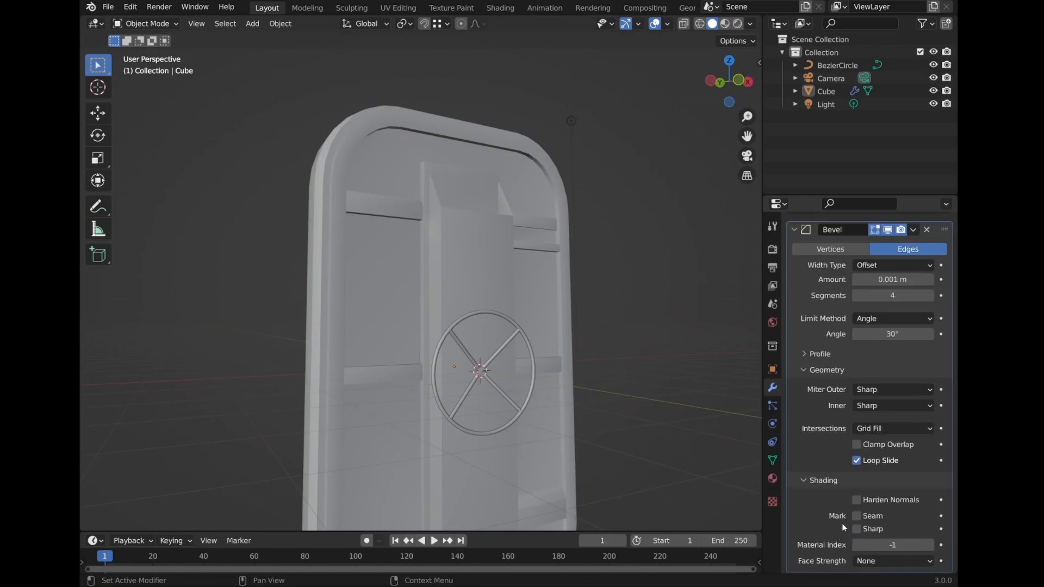
click(858, 499)
scroll(559, 370, down, 5)
scroll(559, 370, up, 4)
middle_drag(559, 370, 429, 198)
scroll(430, 198, down, 1)
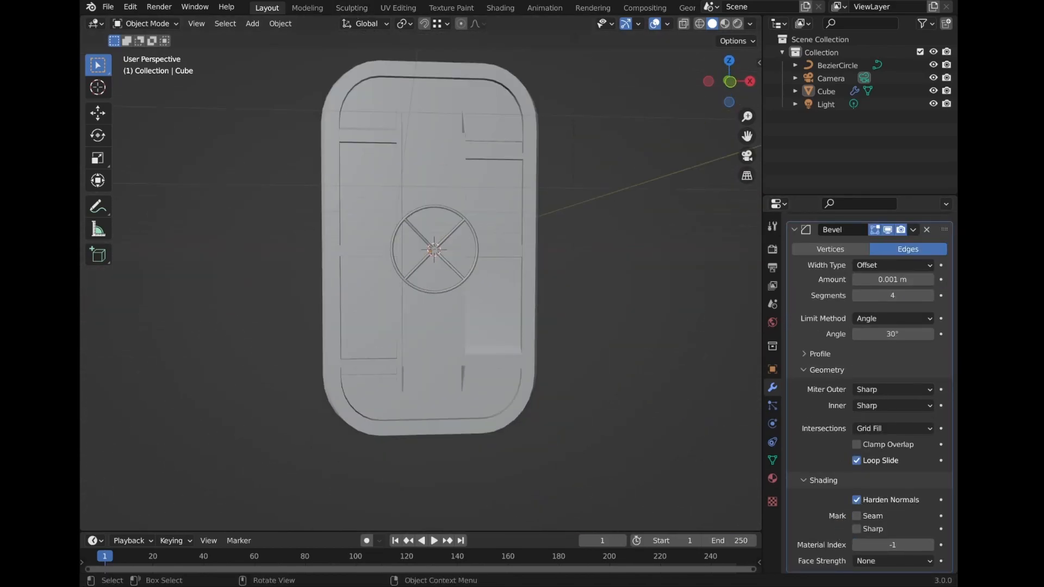
Parent the wheel handle to the door
scroll(412, 246, down, 5)
scroll(412, 246, up, 4)
middle_drag(412, 245, 437, 299)
click(434, 297)
shift+click(425, 234)
key(ctrl+p)
click(425, 234)
Enable the Screencast Keys overlay for the viewport and clear the object selection
key(n)
scroll(597, 275, up, 2)
click(755, 175)
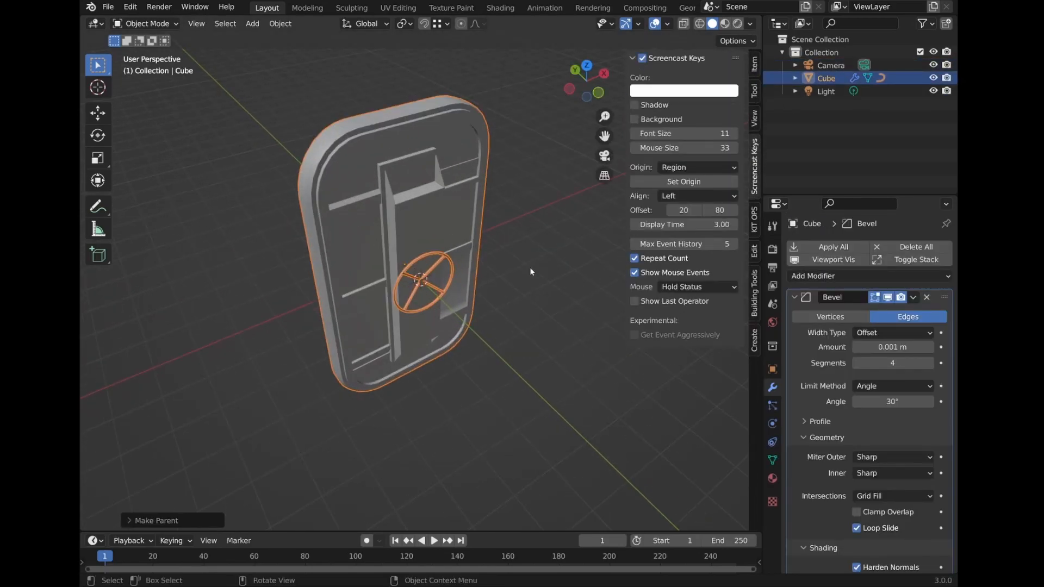
key(n)
key(alt+a)
middle_drag(496, 268, 479, 256)
scroll(466, 266, down, 4)
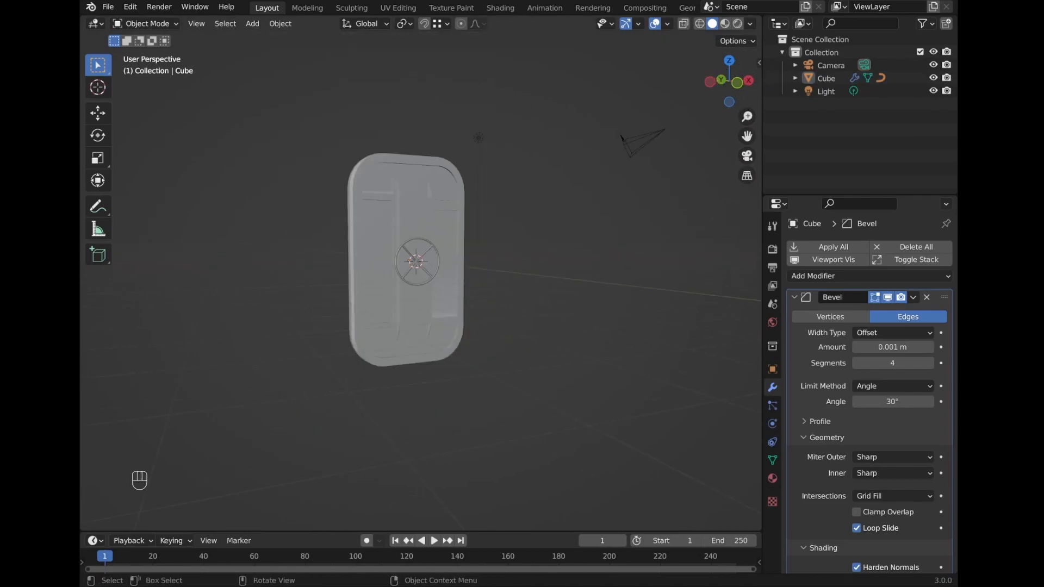
Select the door and enter Edit Mode
click(466, 267)
scroll(463, 264, up, 1)
key(grave)
key(Escape)
key(Tab)
scroll(431, 195, up, 1)
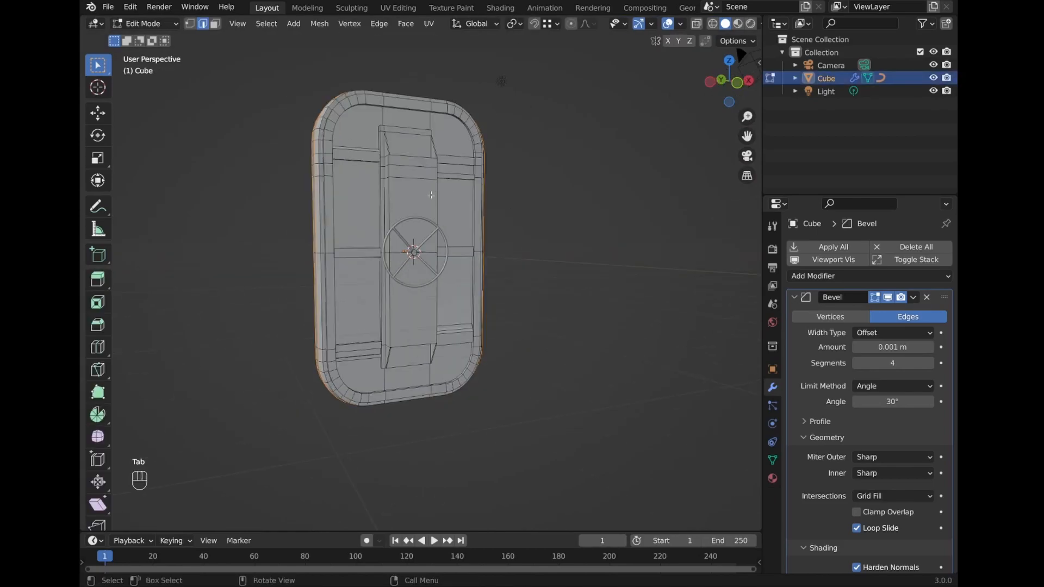
Try to duplicate the door's outer edge loop in place and rotate the copy about Z
alt+click(320, 232)
key(shift+d)
right_click(503, 203)
key(r)
key(z)
right_click(497, 179)
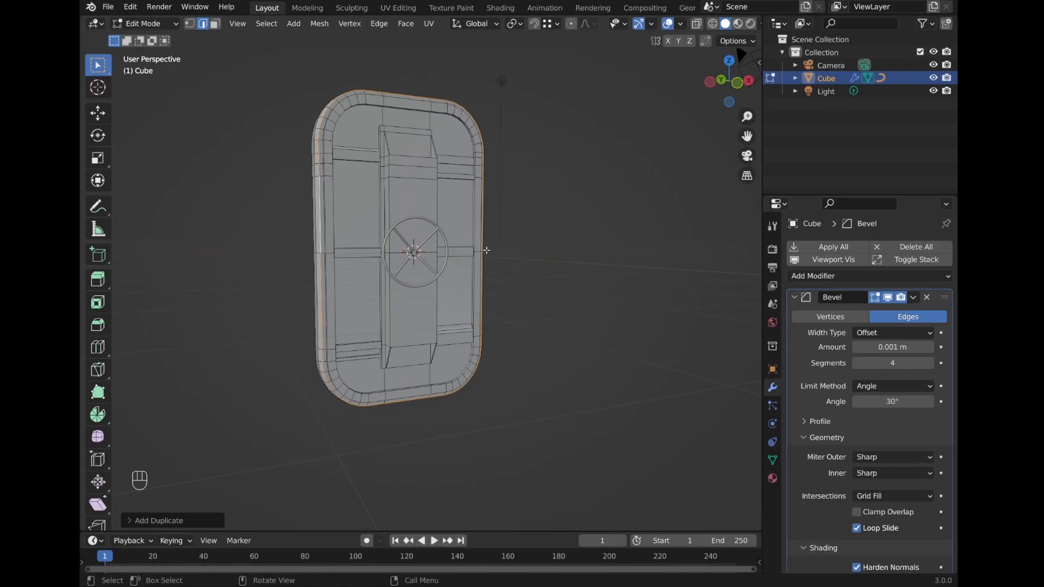
Try moving a vertex on the door's side edge and undo the recent edits
key(ctrl+l)
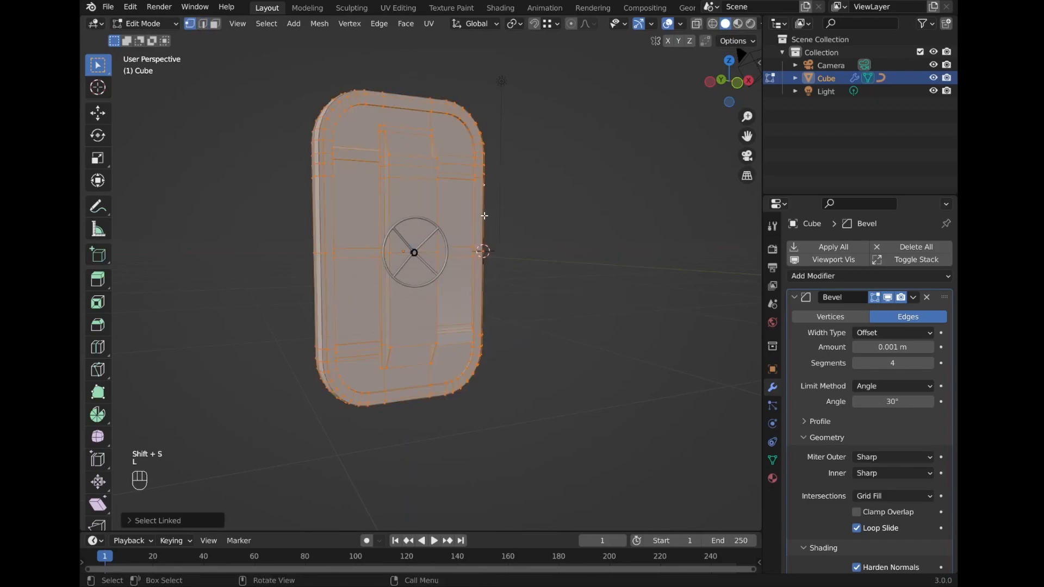
scroll(550, 242, up, 3)
shift+middle_drag(550, 242, 537, 311)
scroll(536, 312, up, 3)
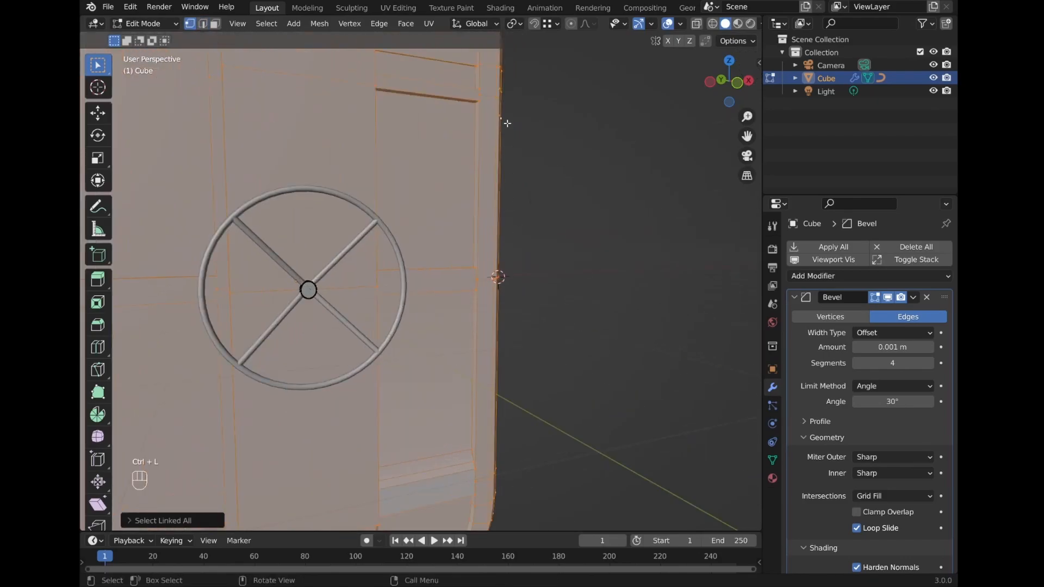
click(506, 124)
key(g)
right_click(507, 298)
key(ctrl+z)
key(ctrl+z)
key(ctrl+z)
key(ctrl+z)
key(ctrl+z)
key(ctrl+z)
scroll(511, 294, down, 4)
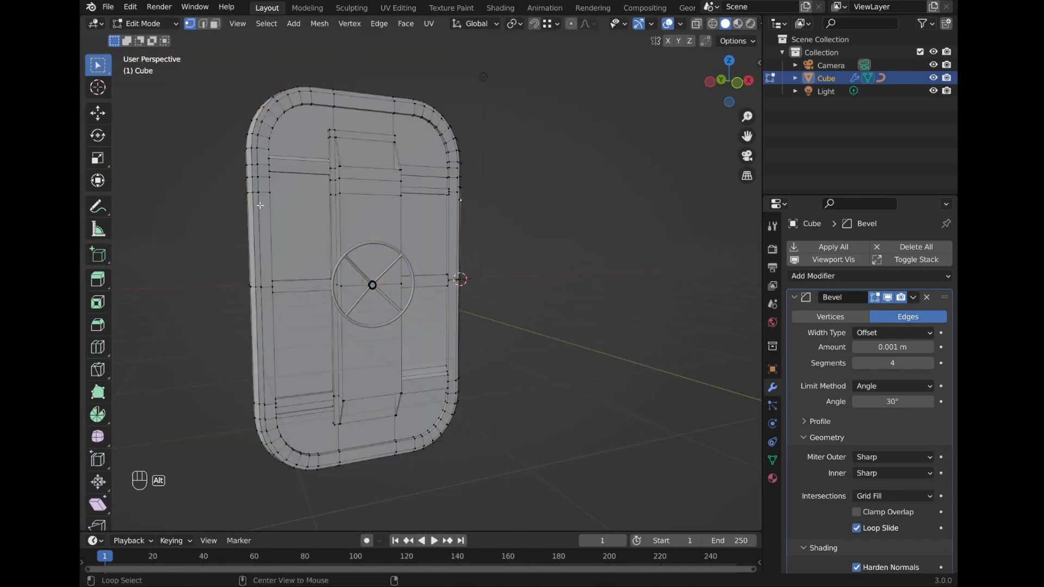
Set the pivot point to 3D Cursor and rotate a duplicate of the door's outer edge loop 90° about Z
key(g)
right_click(509, 259)
key(g)
right_click(565, 259)
key(r)
right_click(484, 70)
click(514, 24)
click(538, 53)
text(rz90)
key(Return)
Fill the rotated edge loop with a face
scroll(487, 212, down, 5)
middle_drag(488, 212, 547, 321)
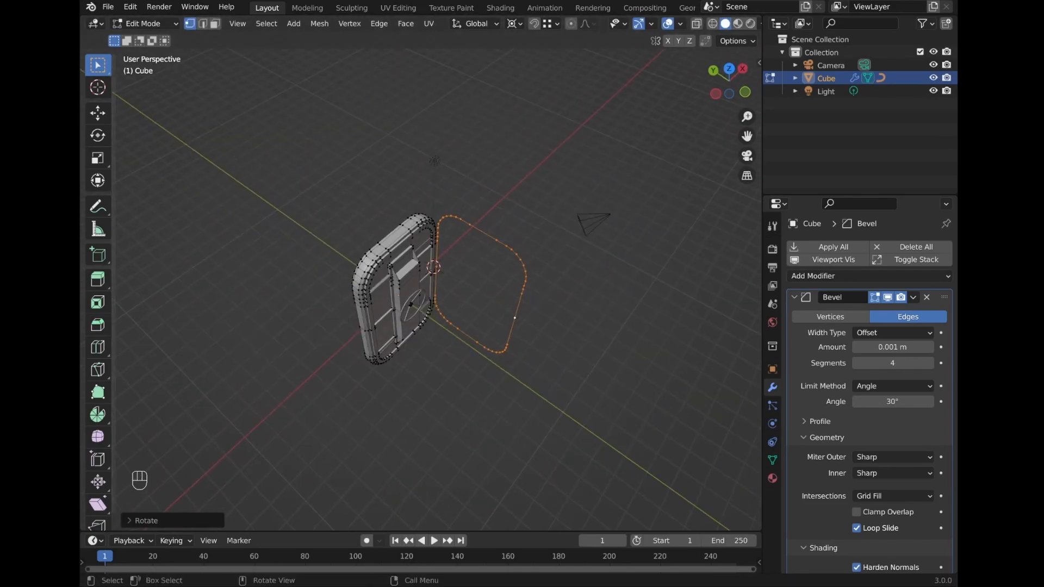
scroll(595, 322, up, 5)
key(f)
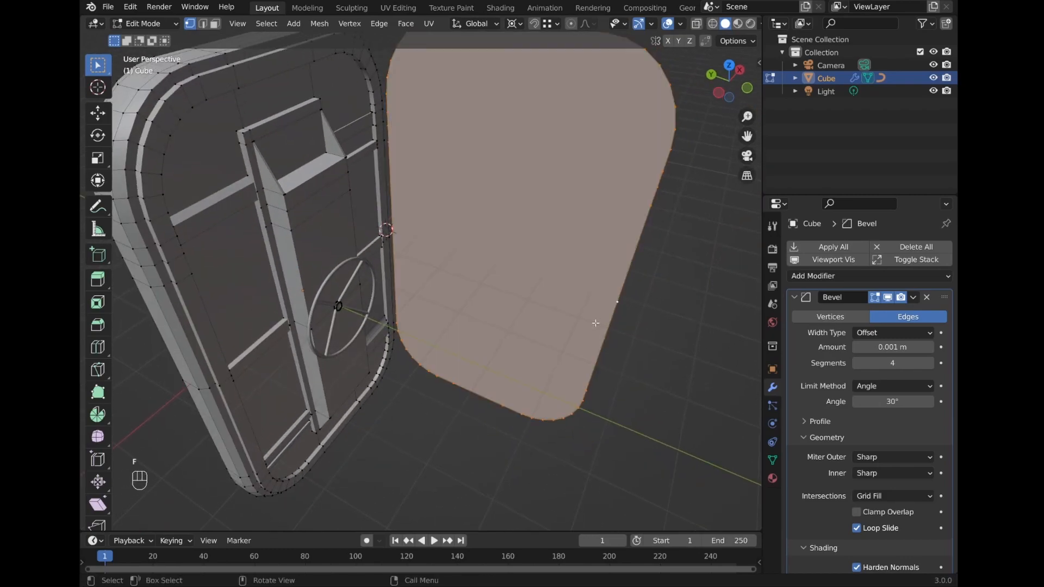
middle_drag(617, 302, 709, 289)
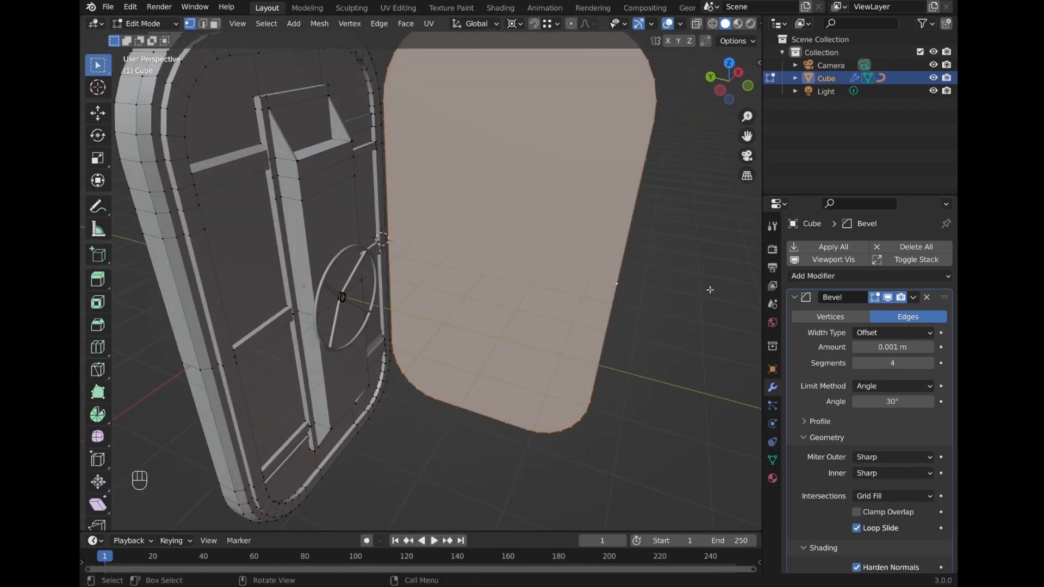
Extrude the new face in place and scale it to about 0.96 around the Median Point pivot
key(e)
key(s)
right_click(684, 279)
click(514, 24)
click(528, 71)
click(514, 24)
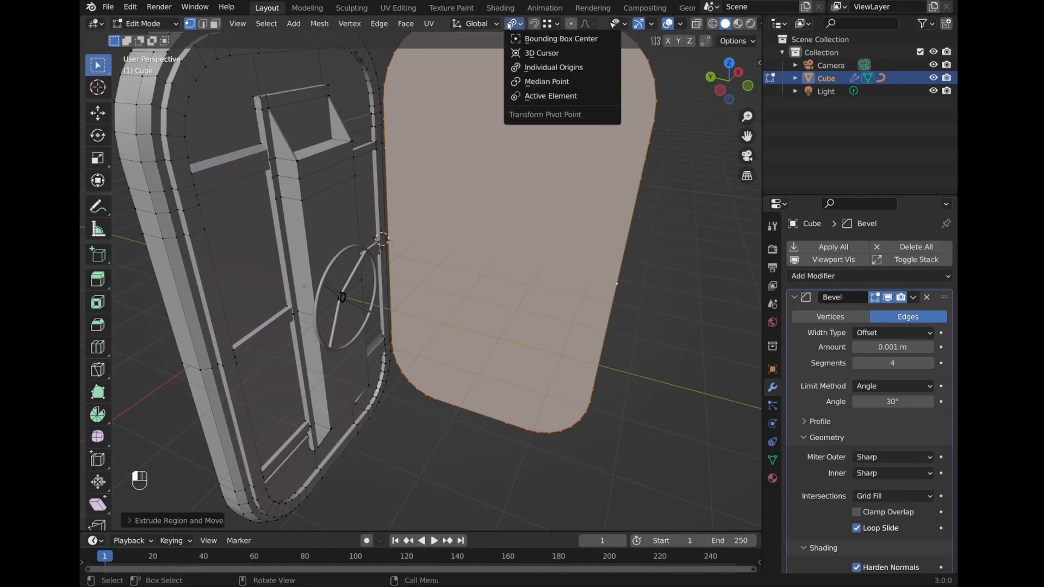
click(530, 82)
key(s)
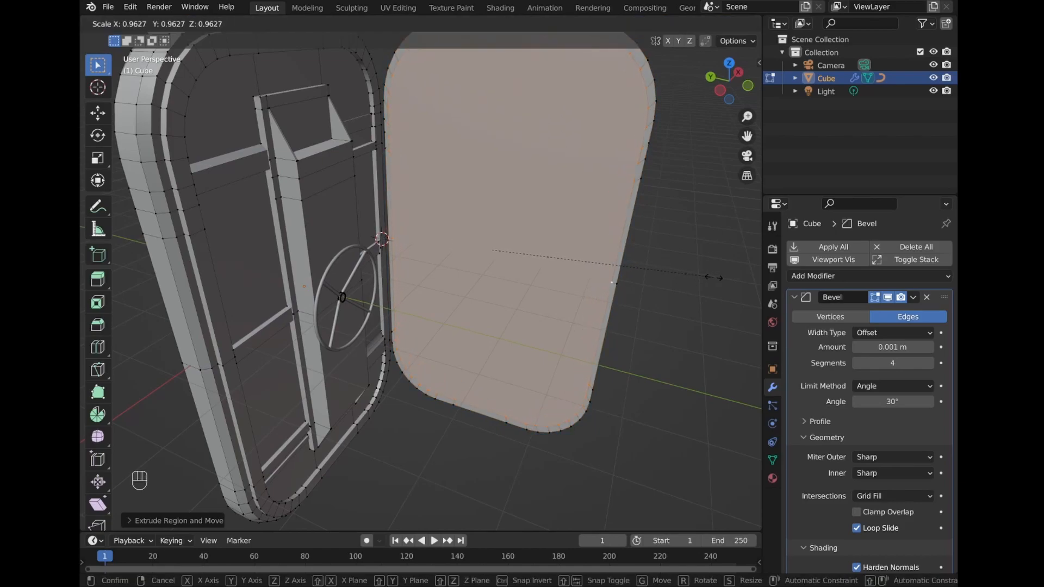
click(713, 278)
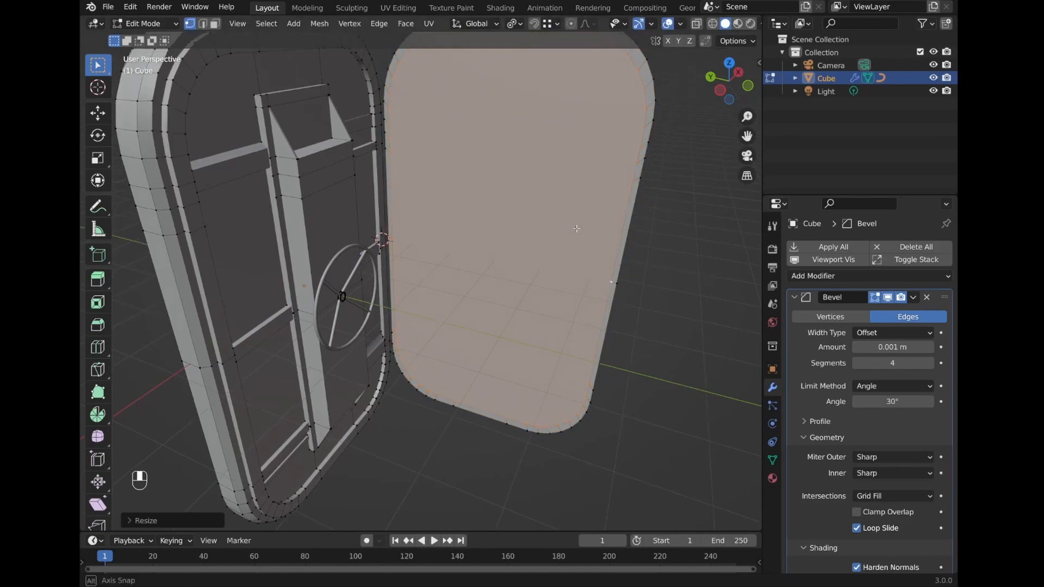
Extrude the inset face to give the door frame depth and delete its cap face
key(e)
right_click(615, 216)
middle_drag(615, 216, 548, 257)
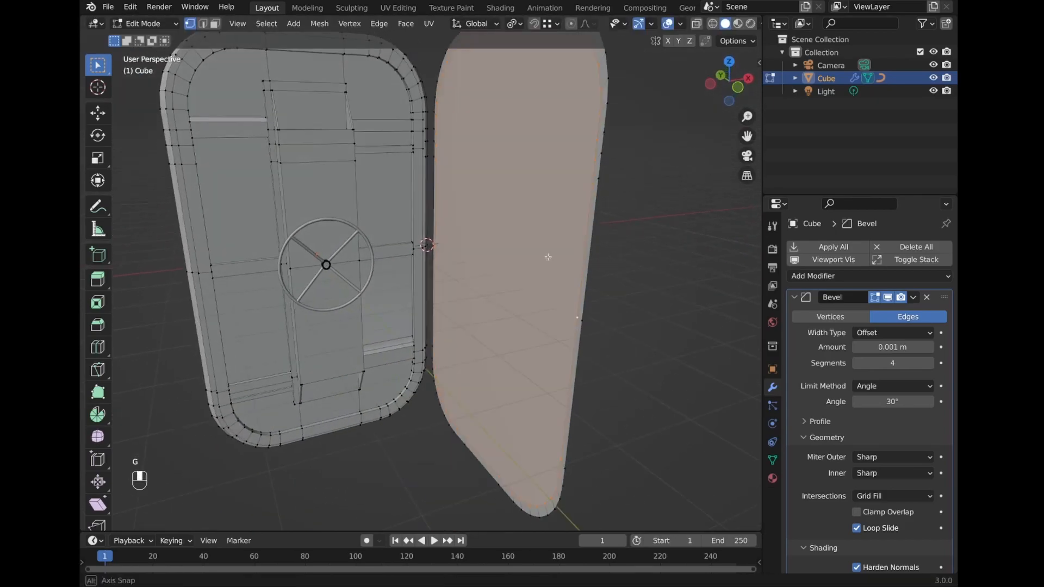
key(e)
click(576, 277)
key(3)
click(531, 279)
key(x)
click(526, 291)
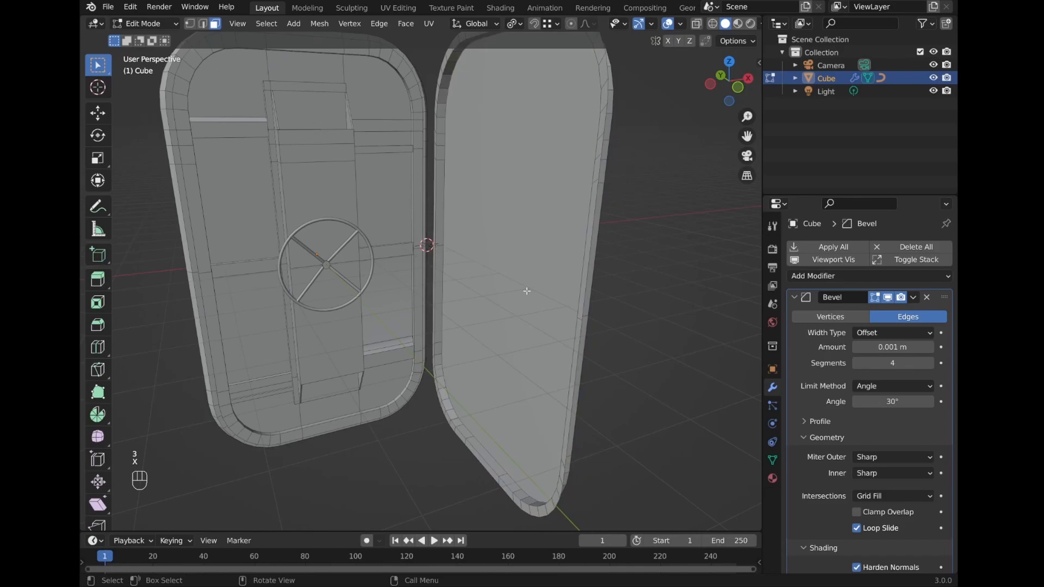
Move the remaining frame face about 0.4 m along X and extrude it into a slightly smaller inset
middle_drag(527, 291, 544, 280)
key(g)
key(x)
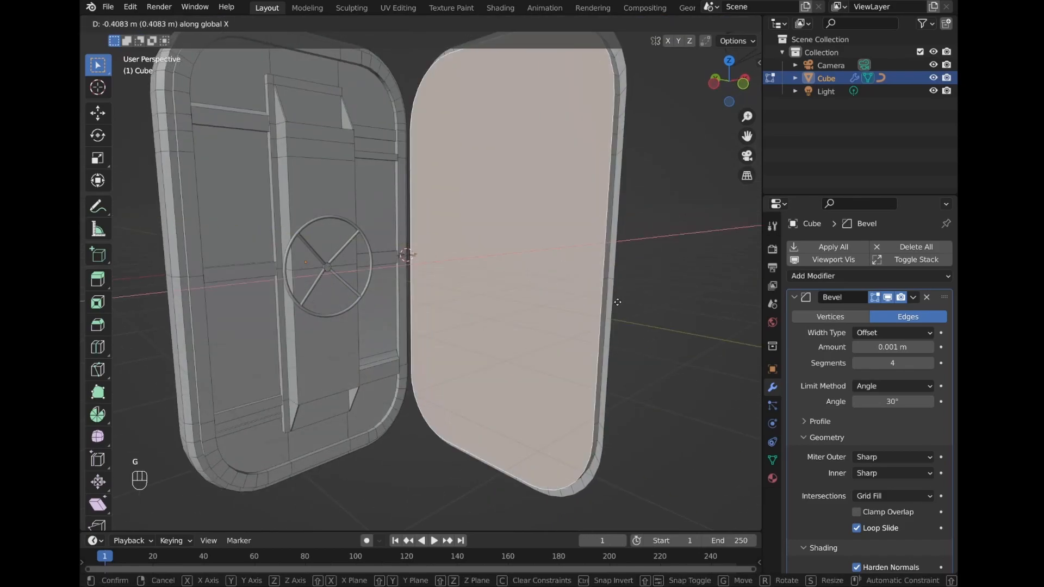
click(625, 303)
key(e)
key(s)
click(658, 315)
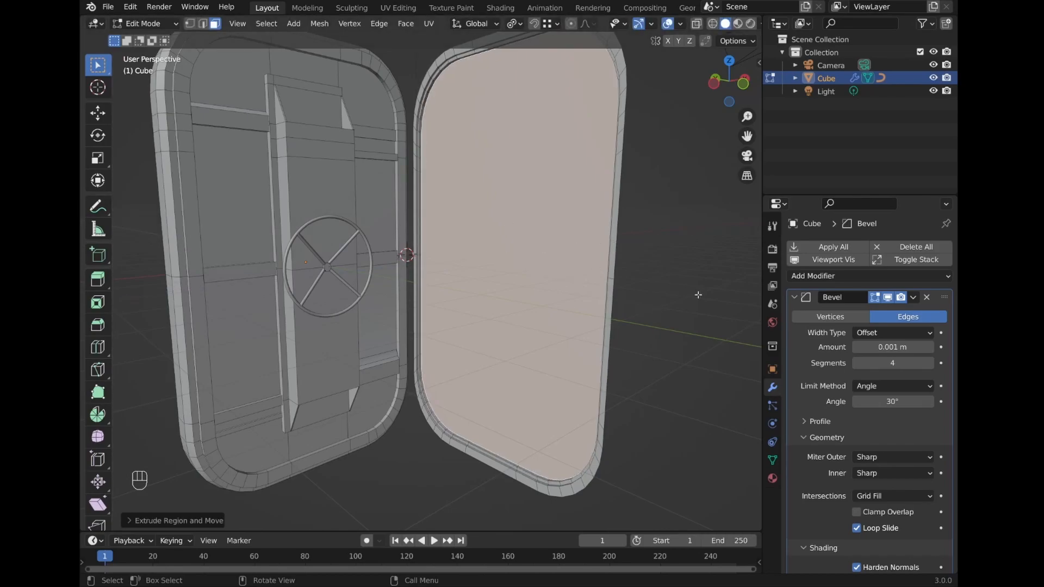
Extrude the frame's inner face about 0.28 m inward and inset it with a scaled extrusion
key(e)
key(e)
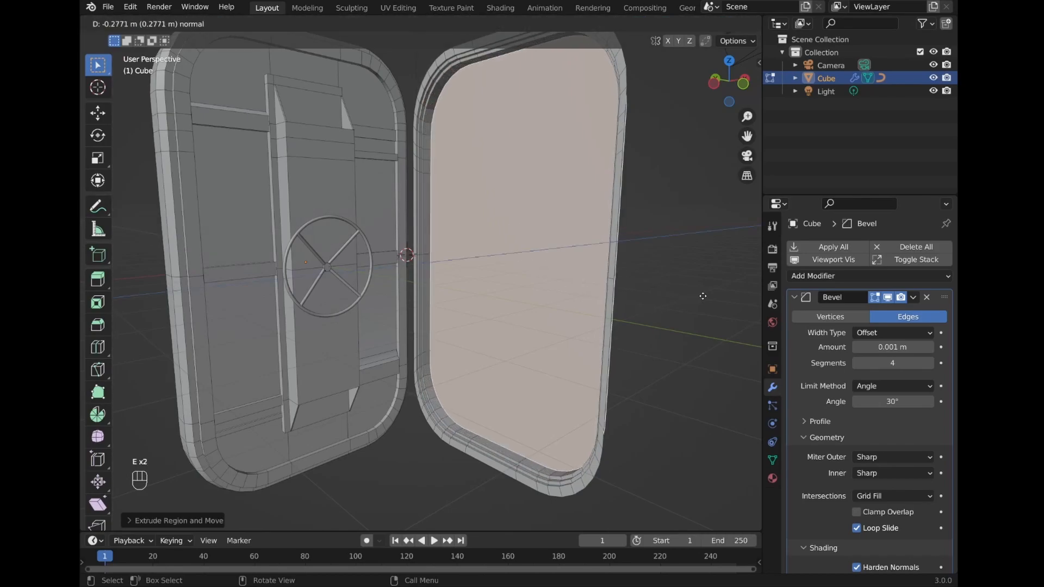
click(703, 297)
key(e)
key(s)
click(729, 298)
Add another scaled inset, a deeper extrusion and a final scaled inset to the stepped frame
key(e)
key(s)
click(737, 302)
key(e)
click(749, 301)
key(e)
key(s)
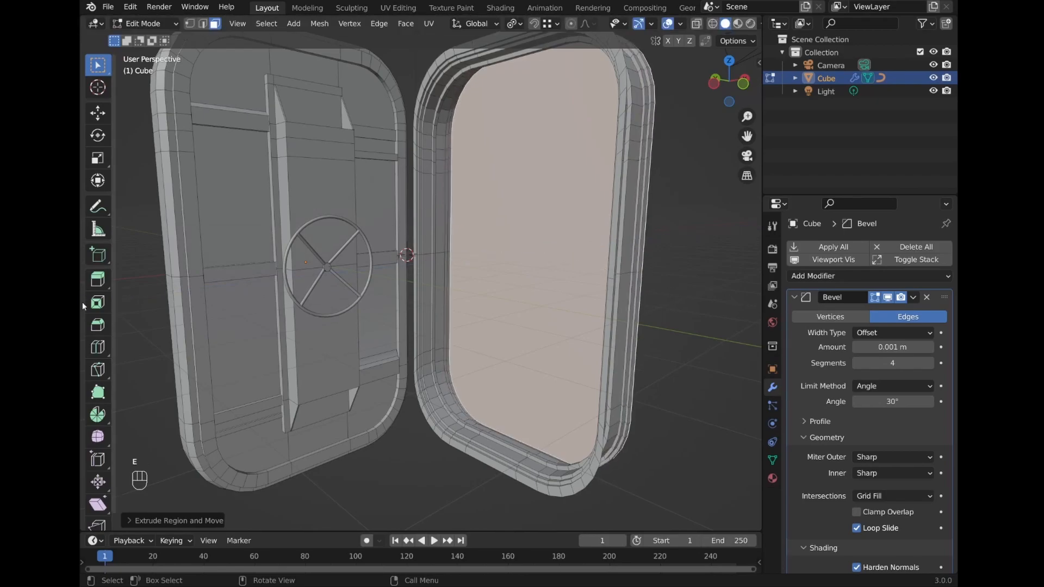
click(727, 309)
Delete the frame's innermost face to open the doorway and return to Object Mode with nothing selected
scroll(727, 308, down, 5)
middle_drag(593, 312, 449, 318)
key(Tab)
key(Tab)
key(x)
click(487, 317)
key(Tab)
scroll(486, 328, up, 2)
key(alt+a)
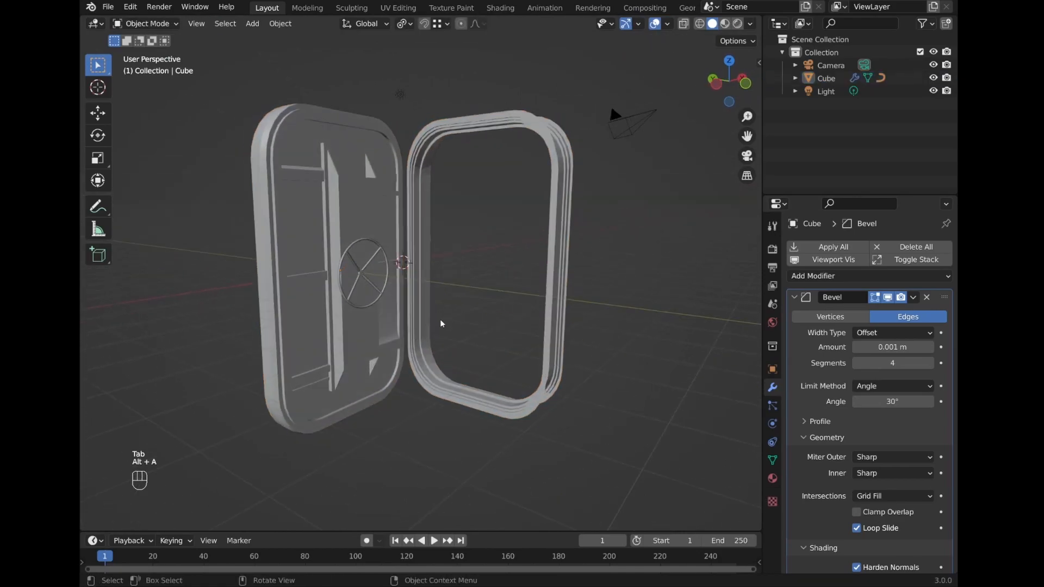